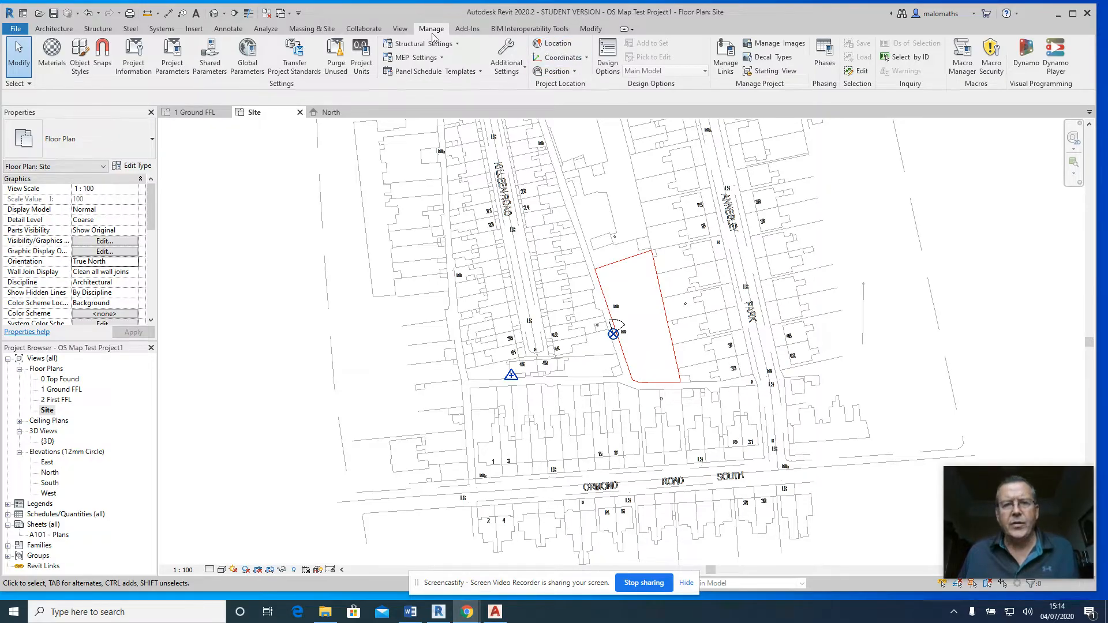
# Open the project location settings and search the internet mapping service for the project's street address in Dublin
pyautogui.click(554, 43)
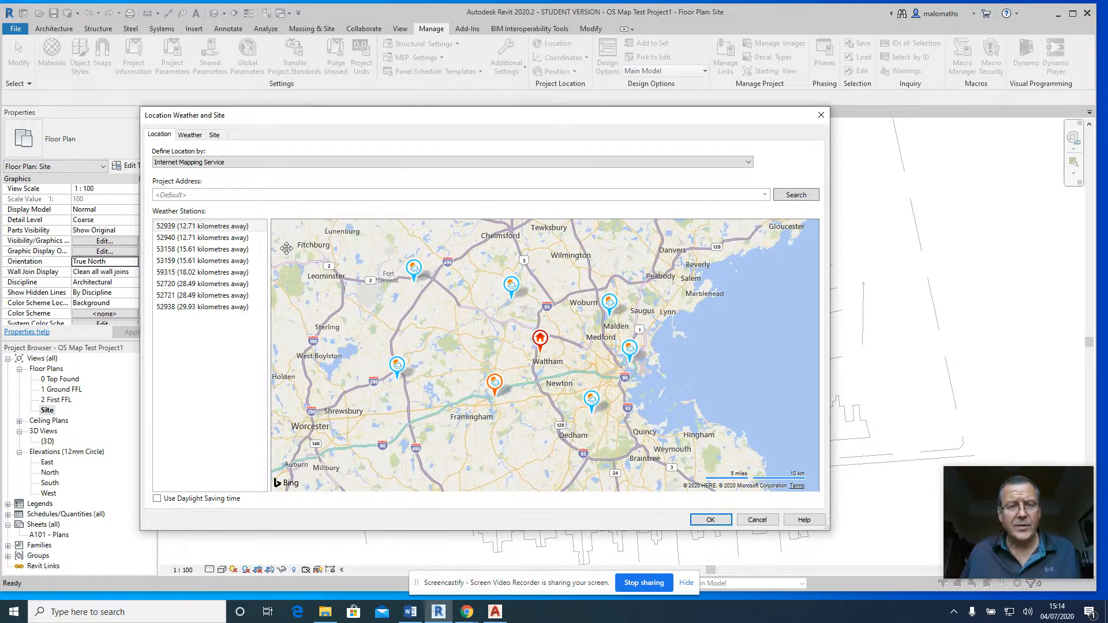
pyautogui.click(202, 195)
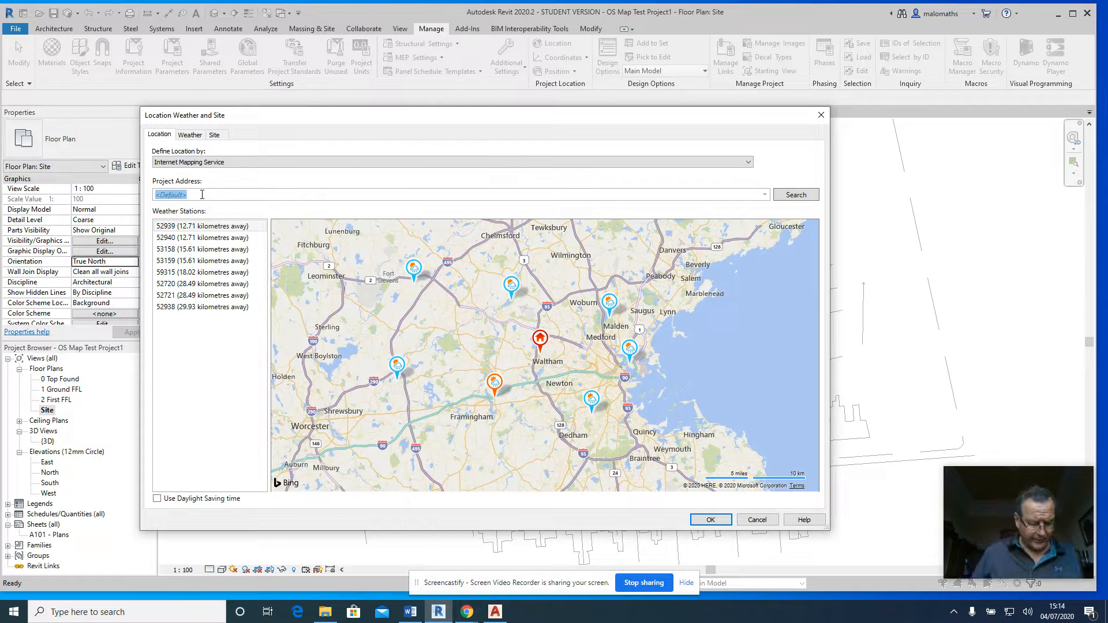
pyautogui.write('Annesley Park, Dublin, County Dublin, D06, Ireland')
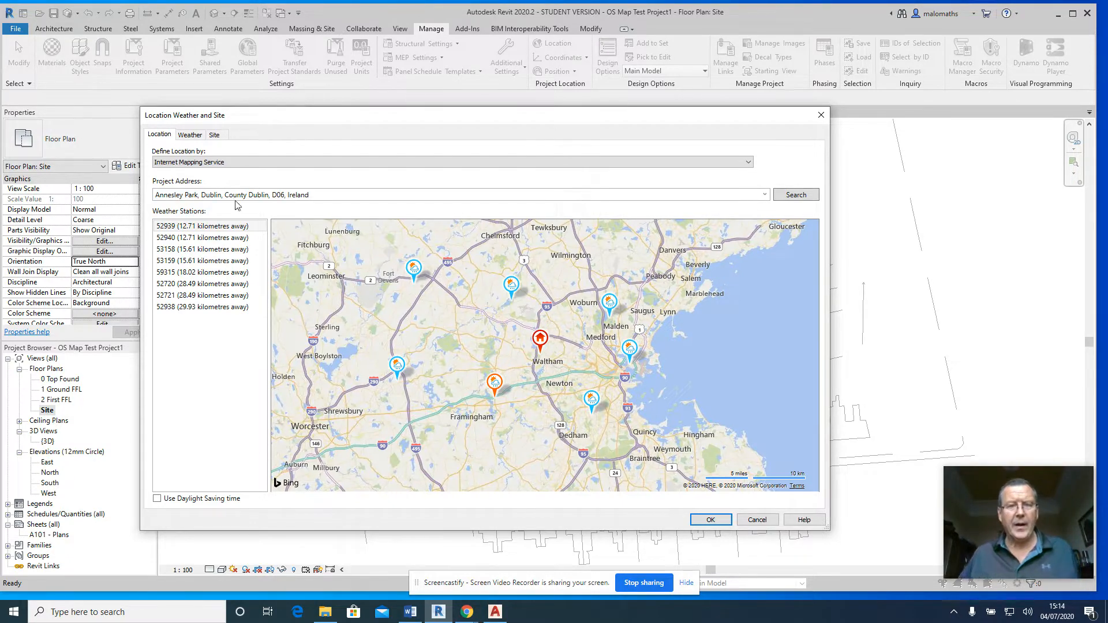
pyautogui.click(791, 197)
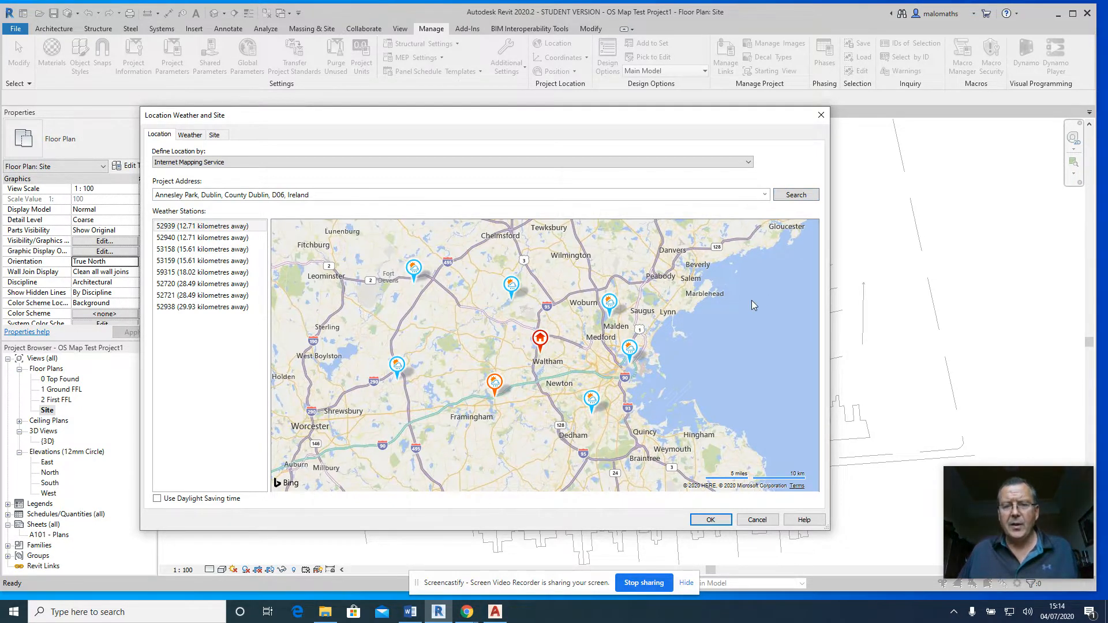
# Move the project location marker onto the site just west of the searched street and accept the location
pyautogui.scroll(3, 533, 337)
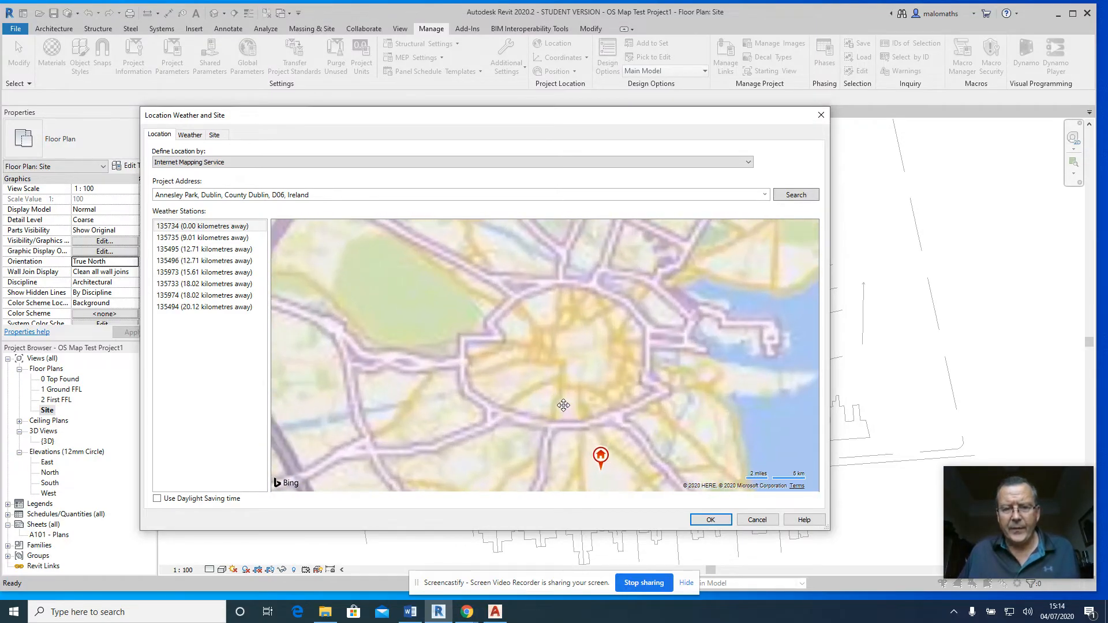
pyautogui.moveTo(574, 404); pyautogui.dragTo(468, 217)
pyautogui.scroll(5, 508, 294)
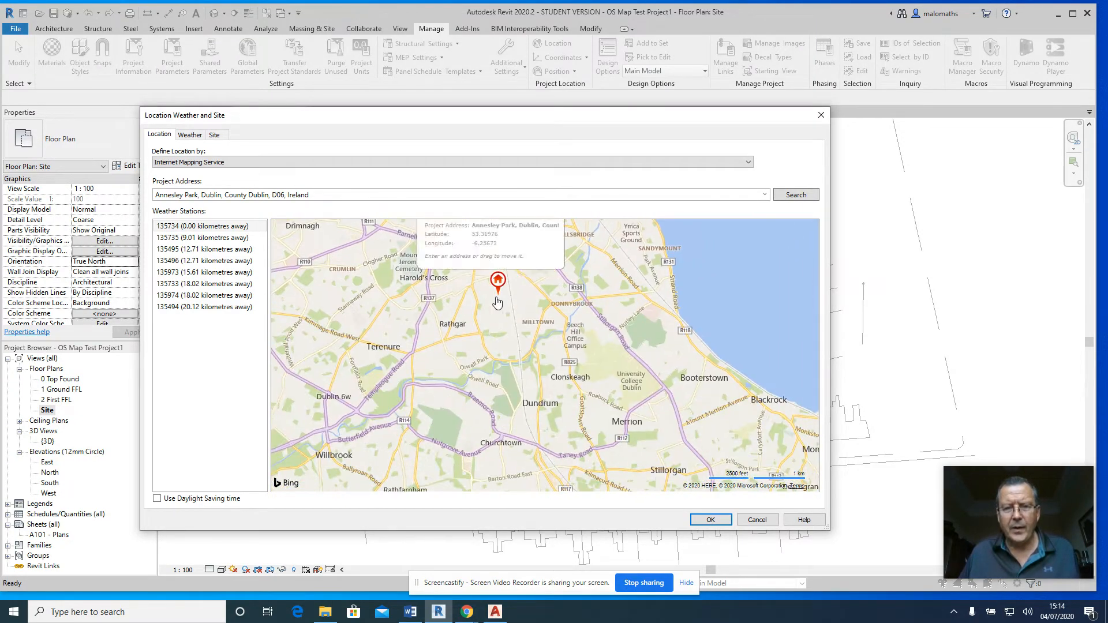
pyautogui.scroll(2, 515, 304)
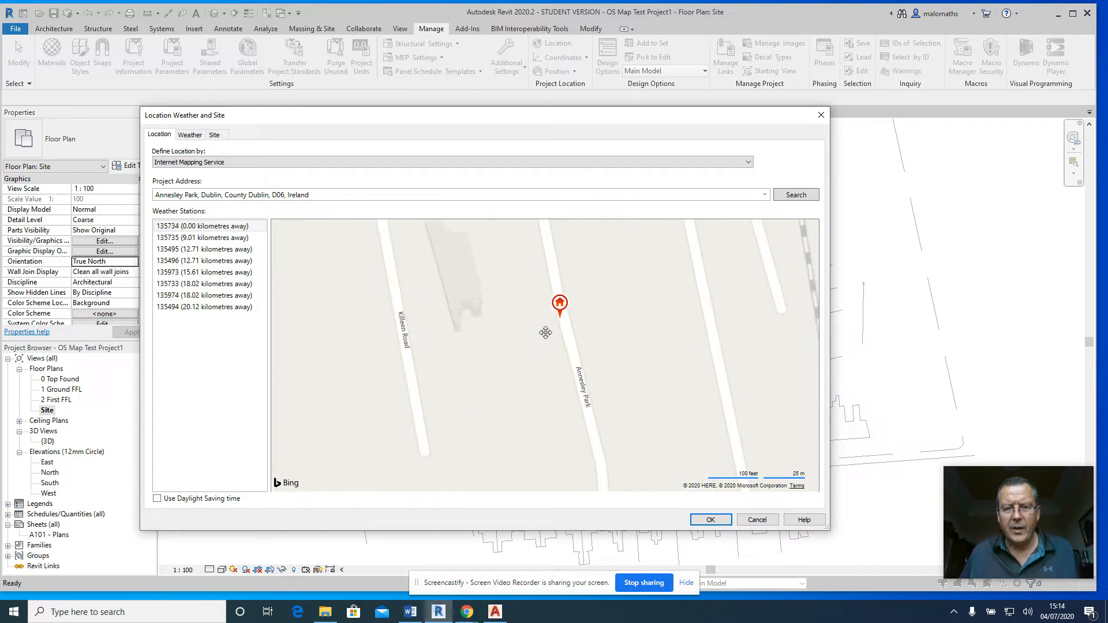
pyautogui.moveTo(560, 317)
pyautogui.moveTo(560, 317); pyautogui.dragTo(472, 344)
pyautogui.scroll(-2, 554, 400)
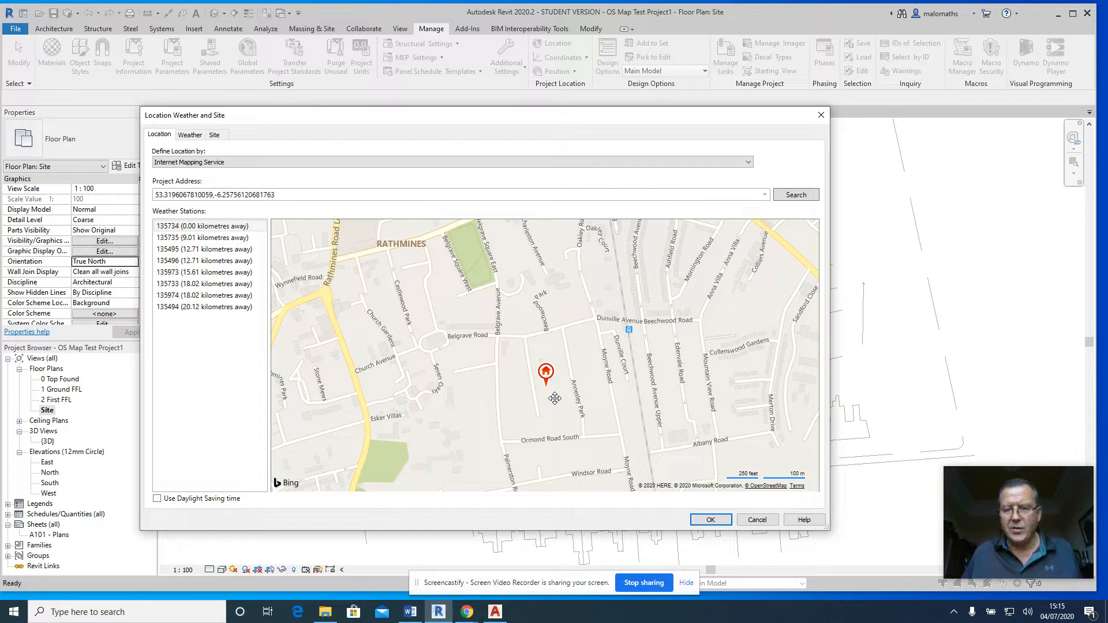
pyautogui.click(711, 520)
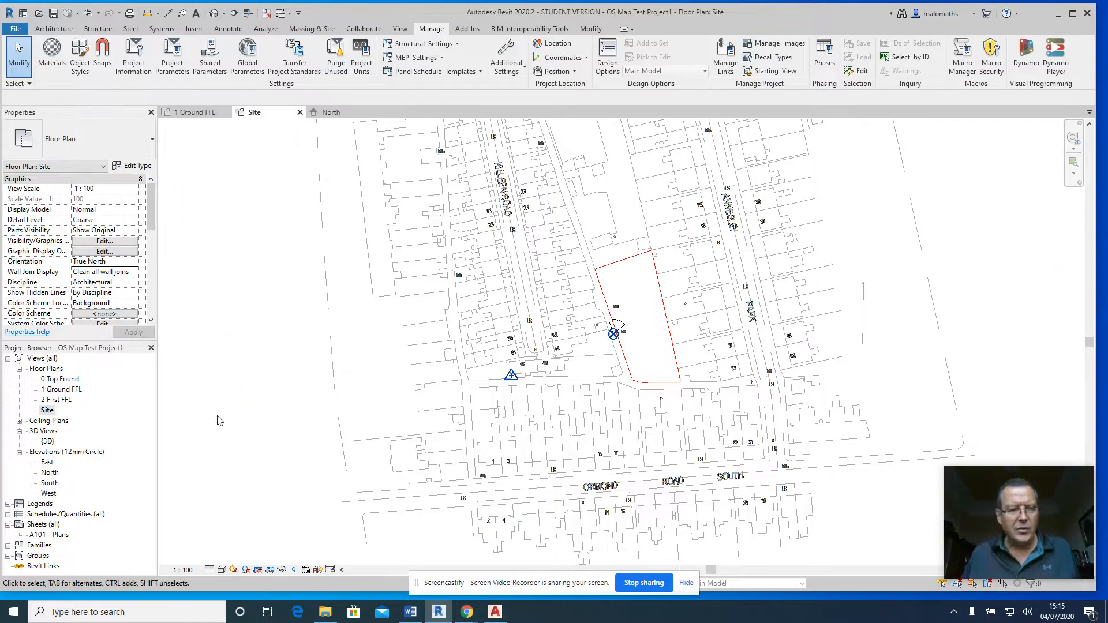
# In the North elevation, turn on visibility of the Project Base Point and Survey Point under the Site category
pyautogui.doubleClick(49, 473)
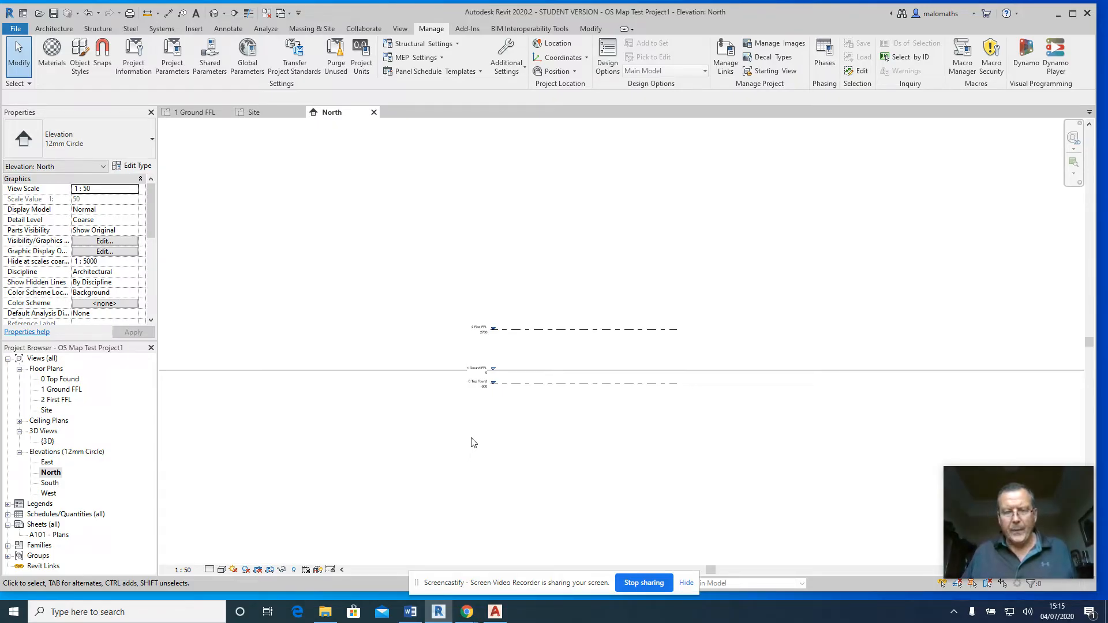
pyautogui.press('v')
pyautogui.press('g')
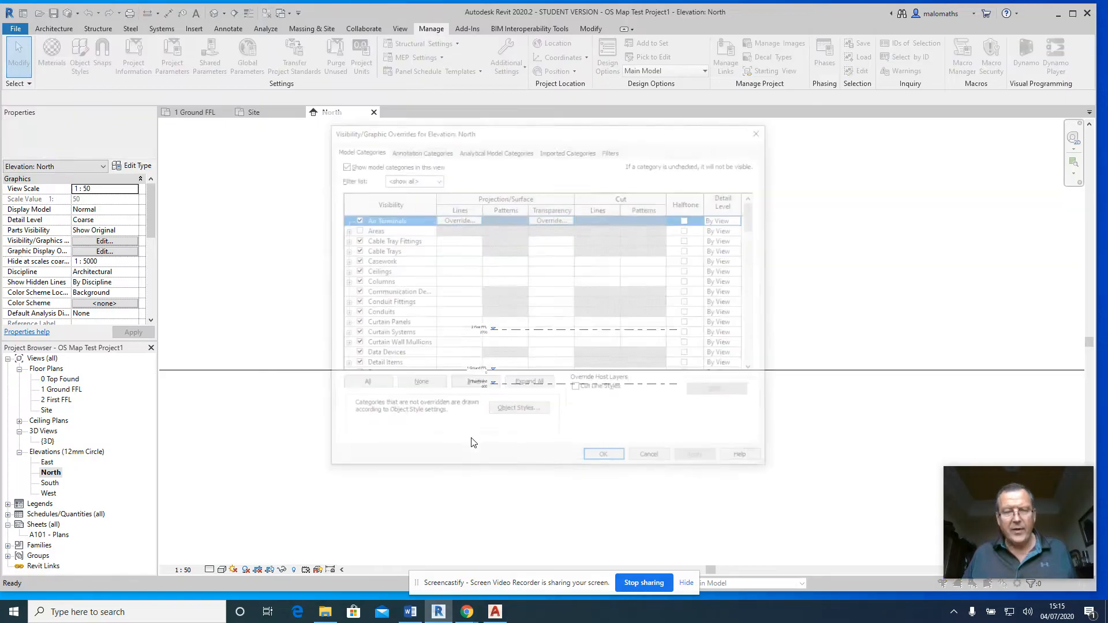
pyautogui.moveTo(756, 225); pyautogui.dragTo(633, 329)
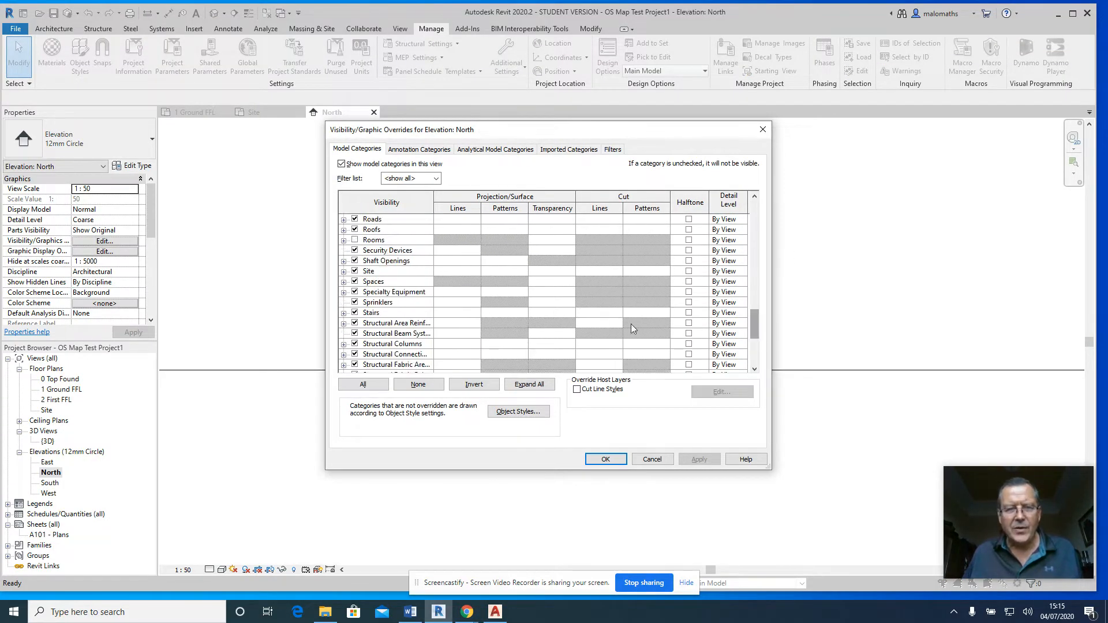
pyautogui.click(344, 272)
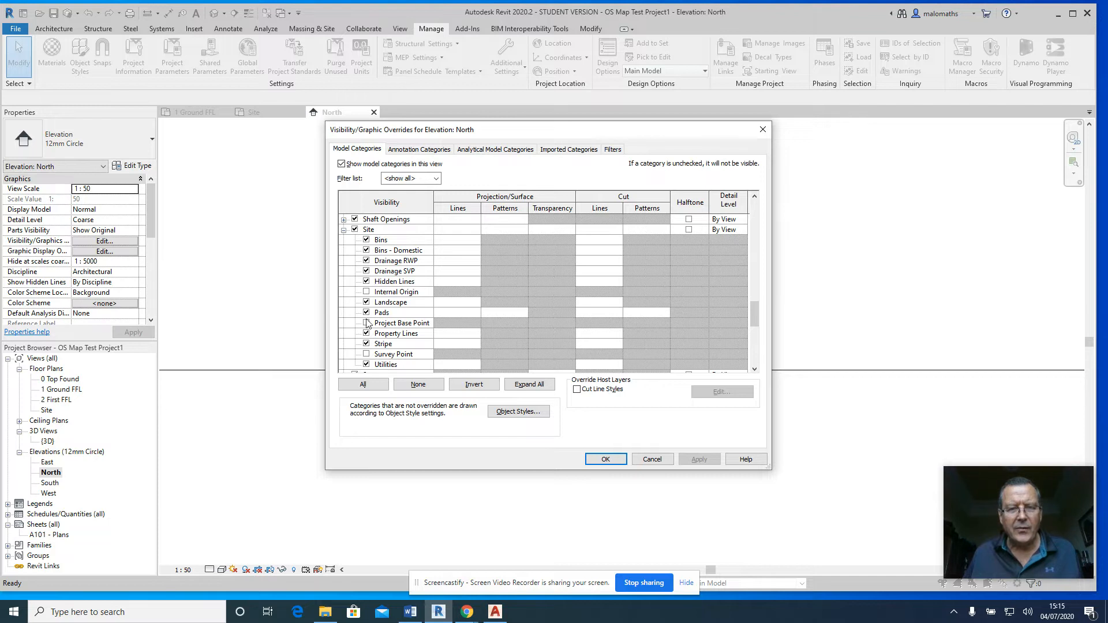
pyautogui.click(366, 323)
pyautogui.click(366, 354)
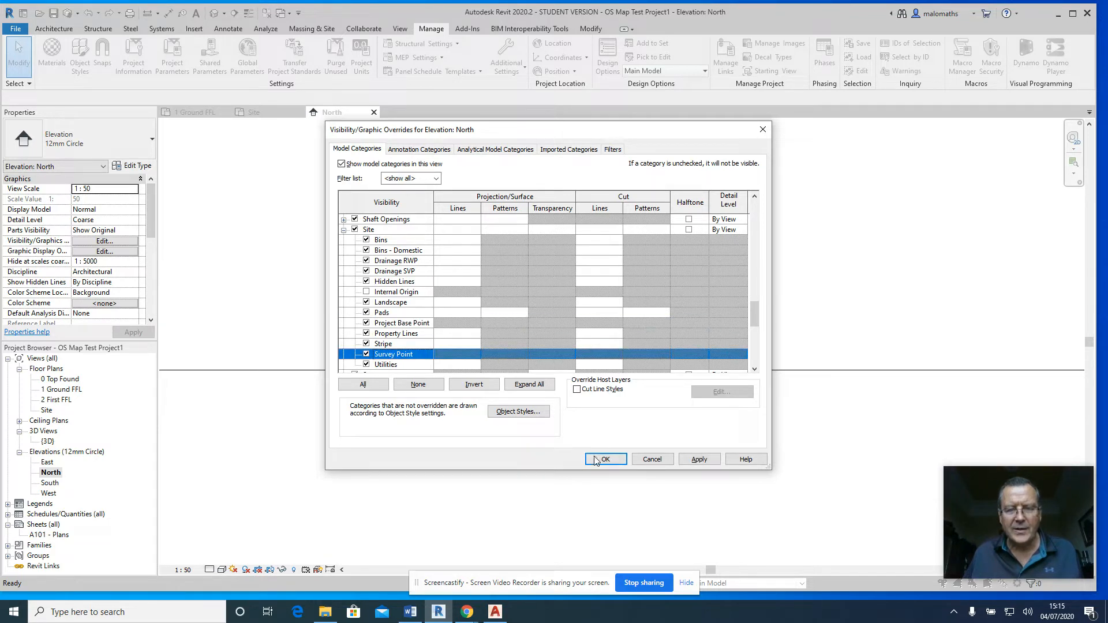
pyautogui.click(699, 458)
pyautogui.click(612, 458)
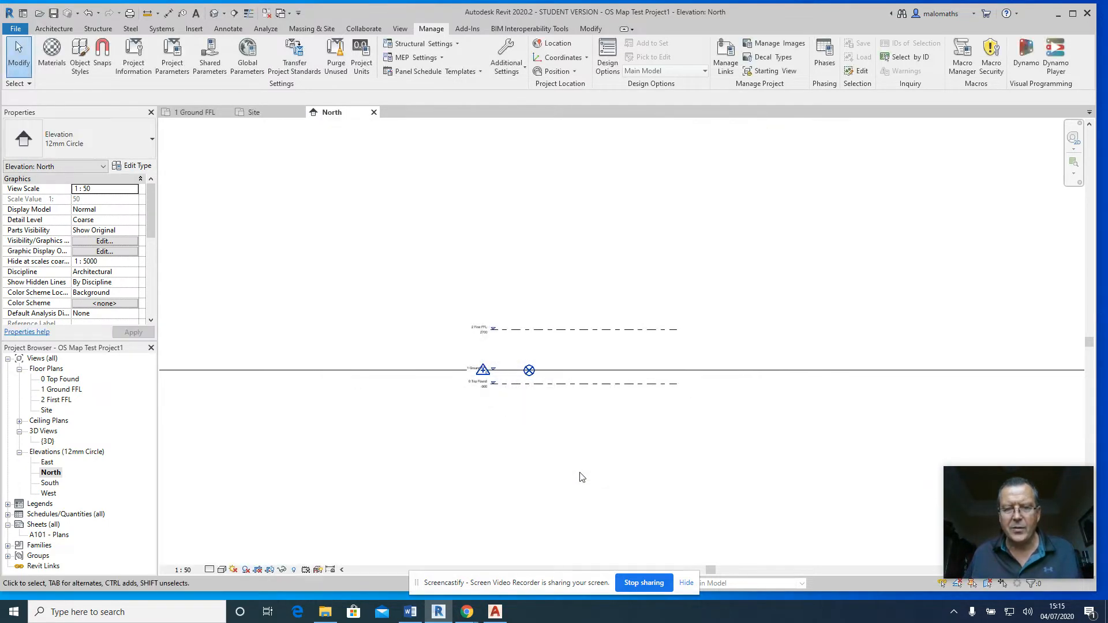
# Check the elevations of the project base point and survey point, and set the project base point's elevation to 12500
pyautogui.scroll(3, 553, 362)
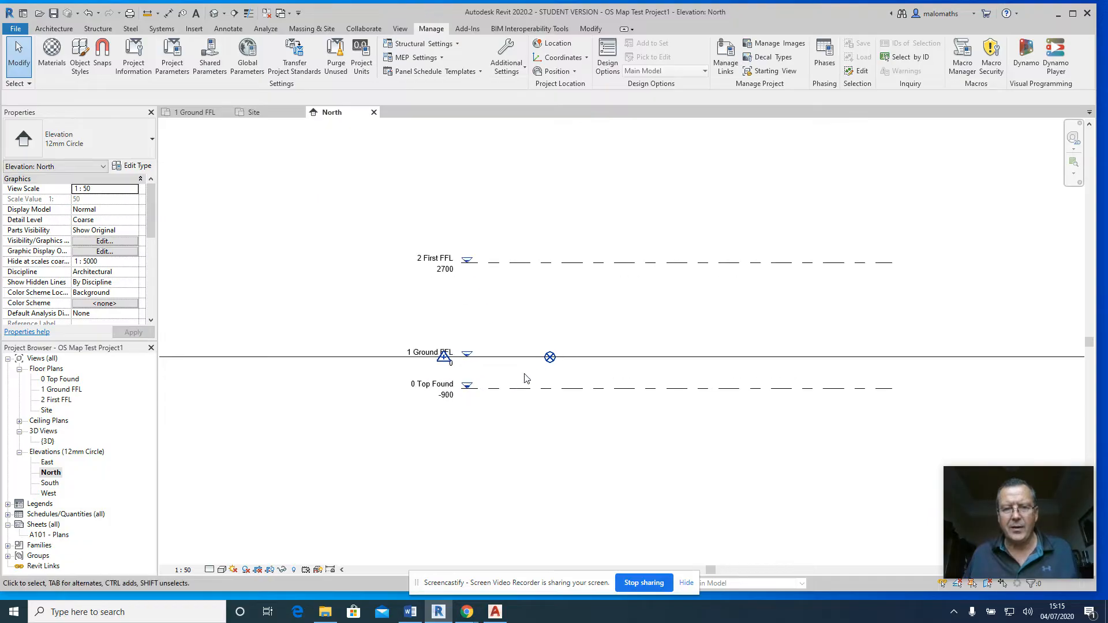
pyautogui.click(554, 356)
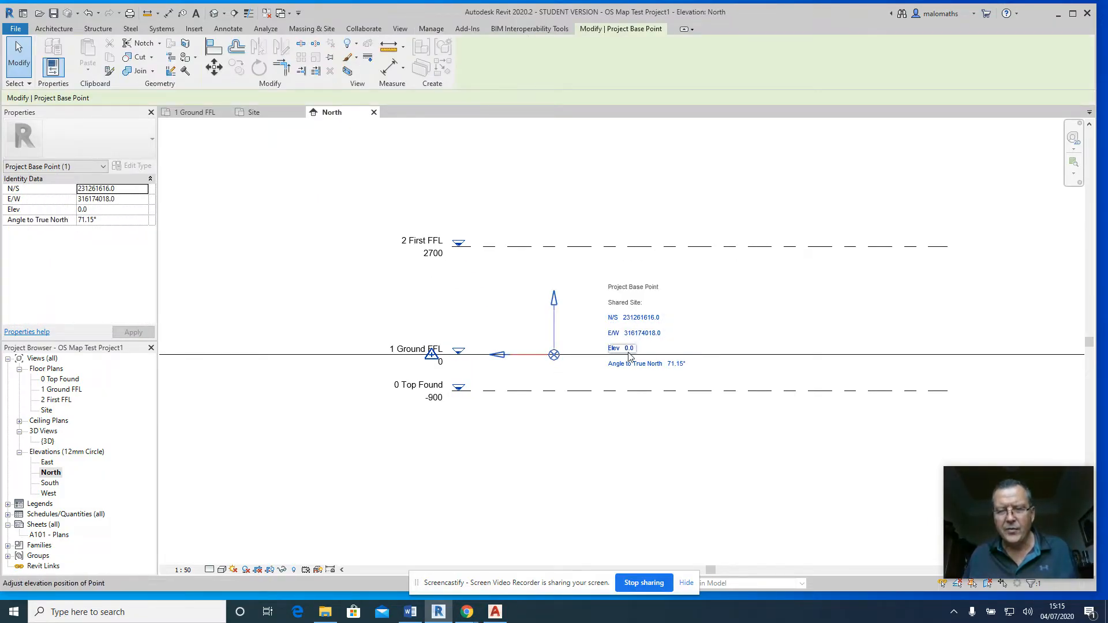
pyautogui.click(415, 368)
pyautogui.click(432, 354)
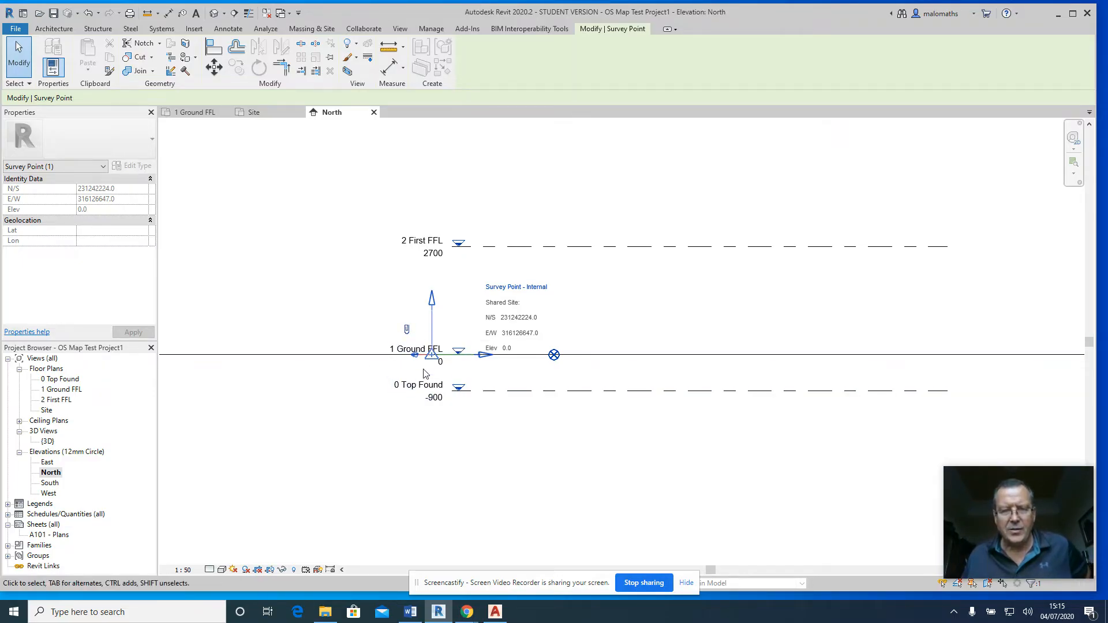
pyautogui.click(526, 376)
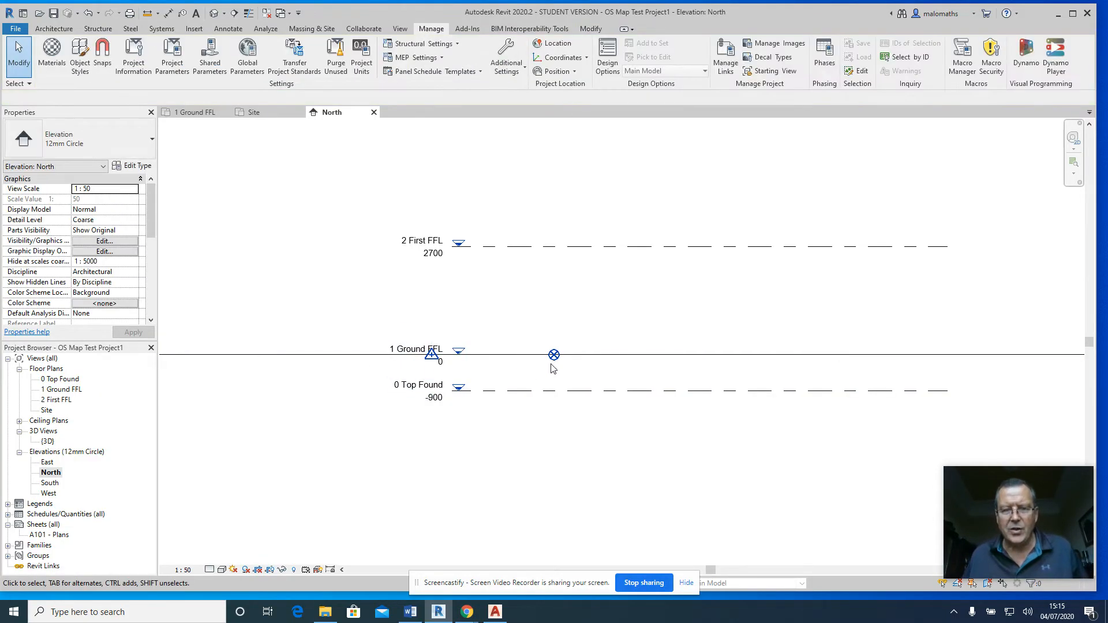
pyautogui.click(554, 356)
pyautogui.click(628, 350)
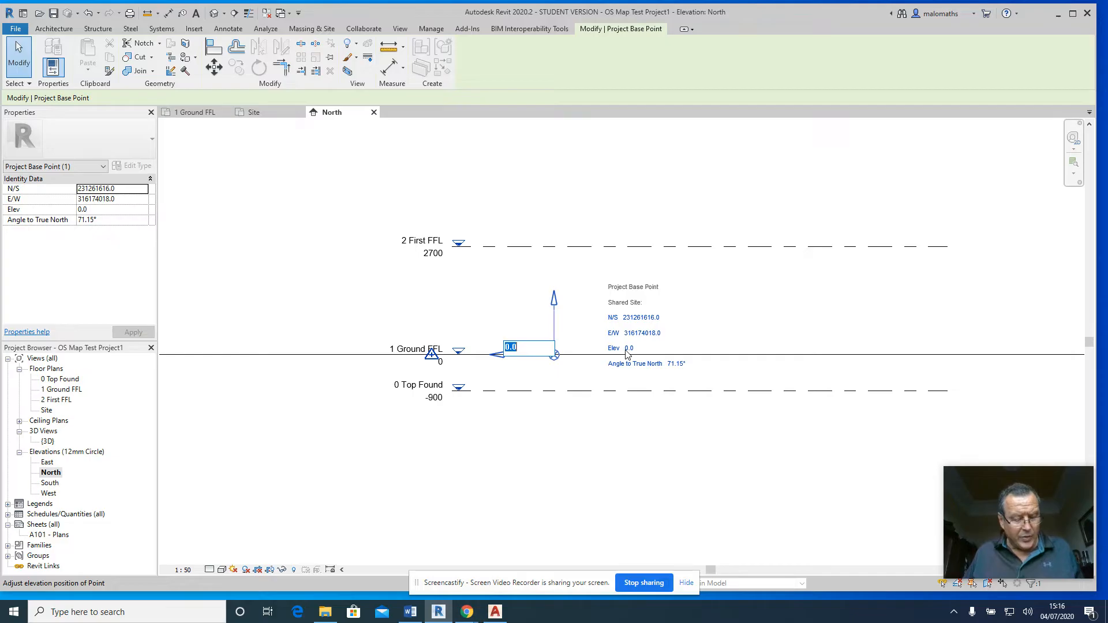
pyautogui.write('125')
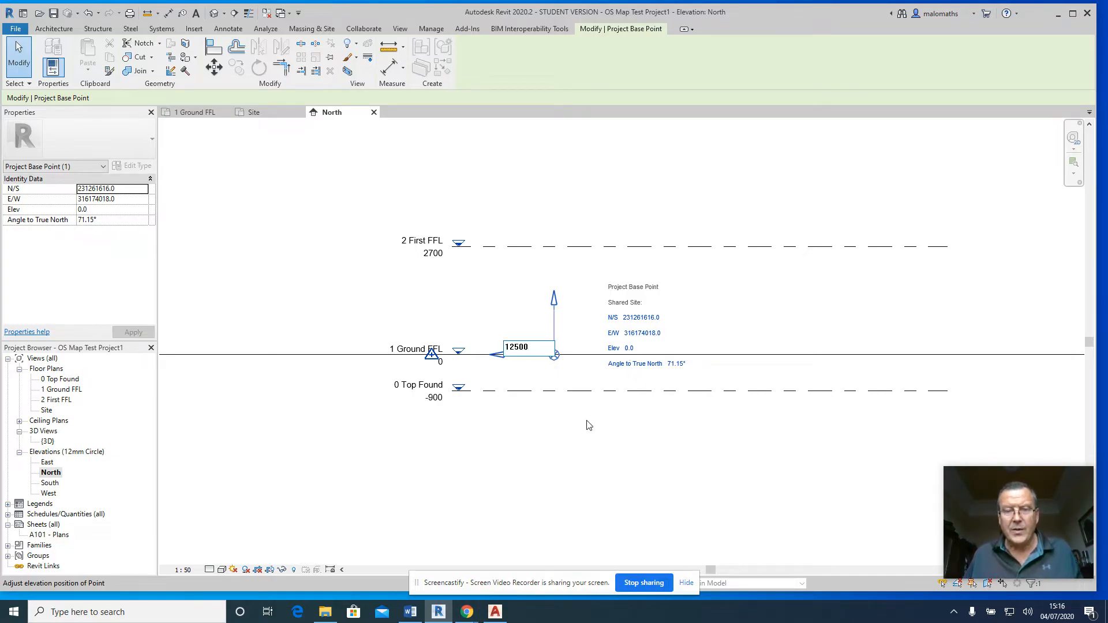
pyautogui.press('Return')
# Set the elevation of the 2 First FFL level to 2800
pyautogui.scroll(-5, 586, 425)
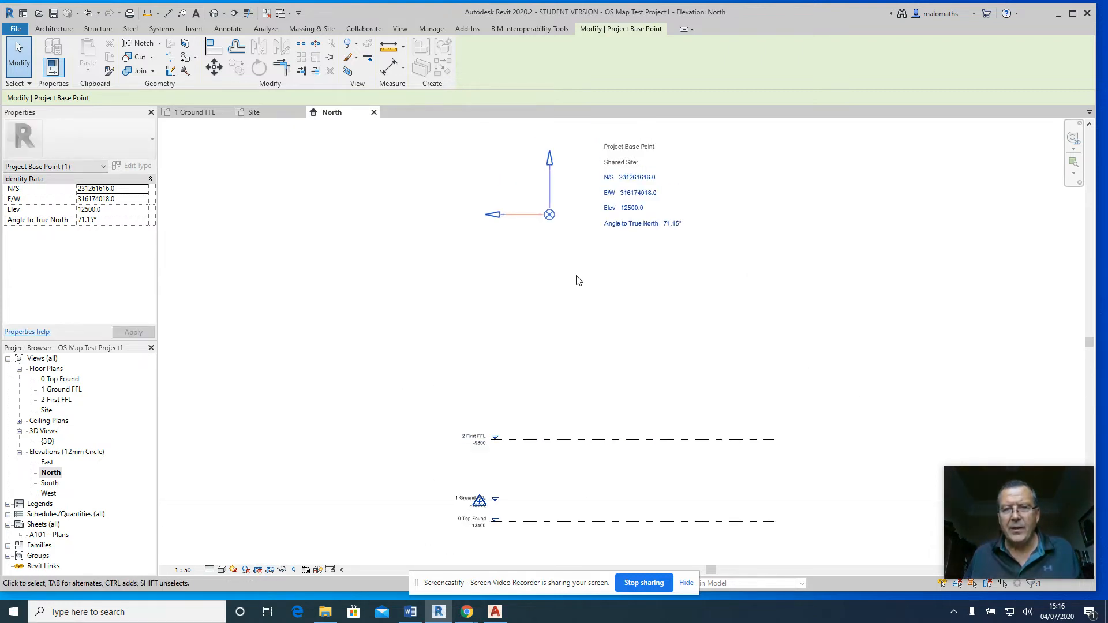
pyautogui.scroll(3, 492, 461)
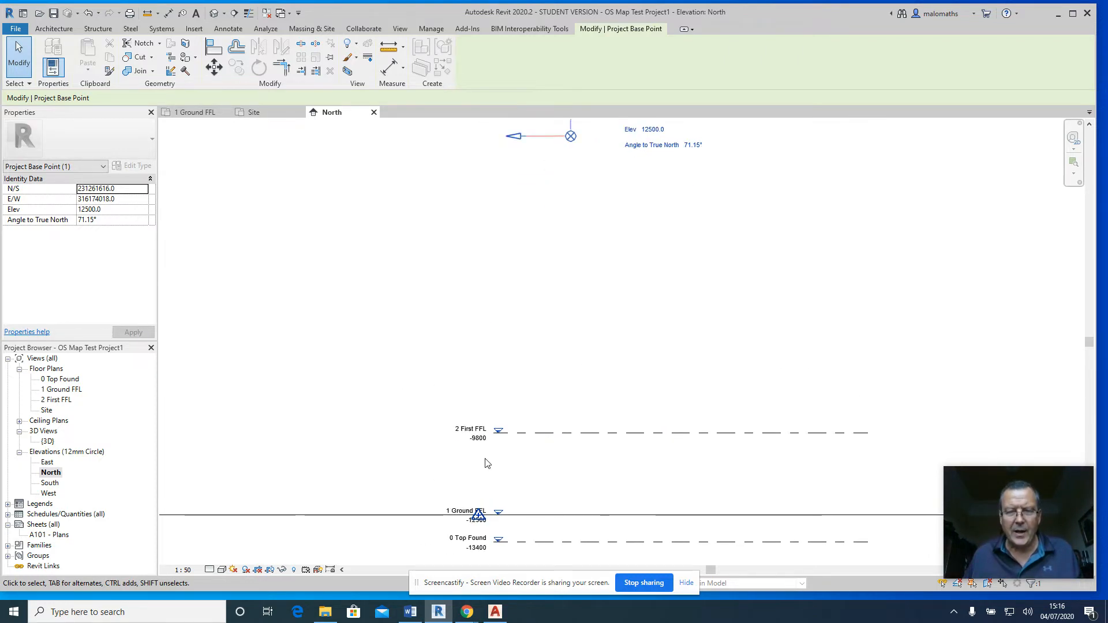
pyautogui.scroll(-1, 497, 457)
pyautogui.moveTo(507, 457); pyautogui.dragTo(515, 315, button='middle')
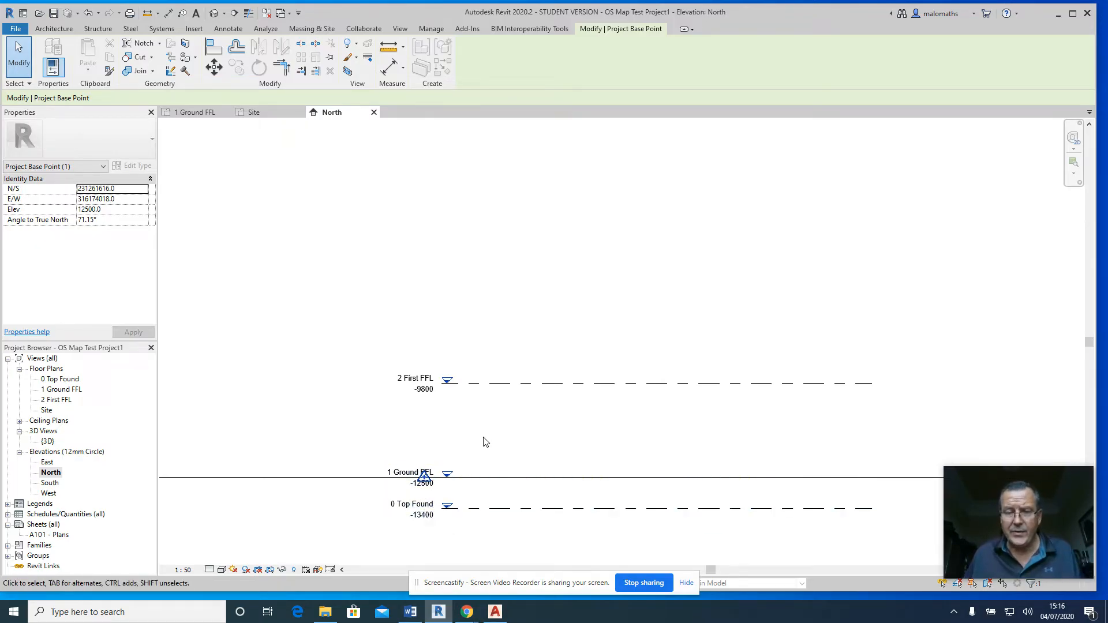
pyautogui.scroll(2, 439, 401)
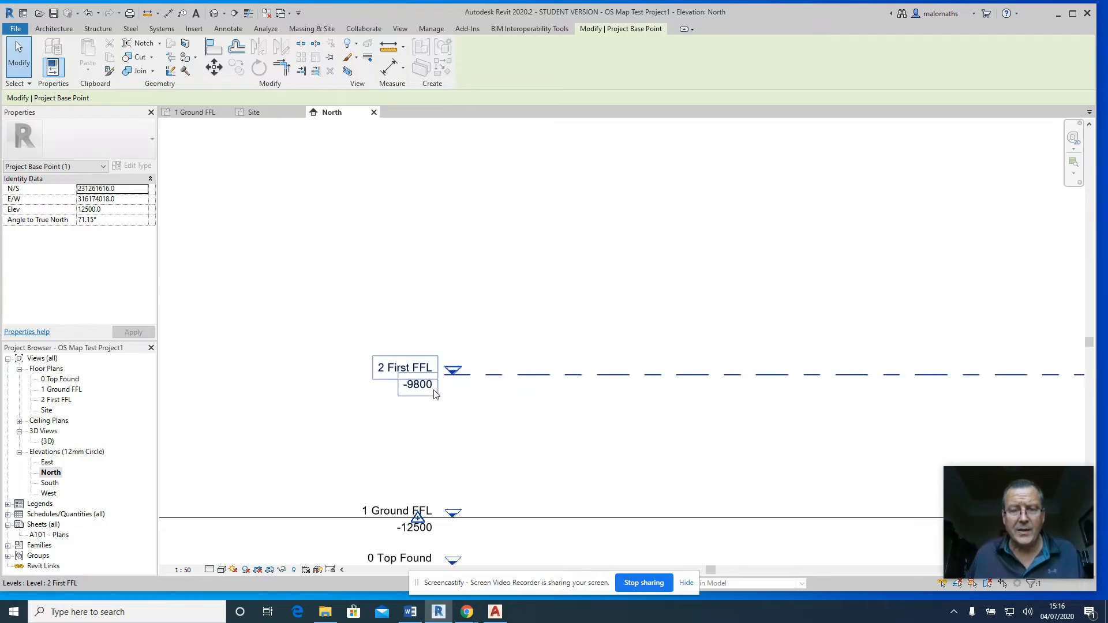
pyautogui.click(425, 393)
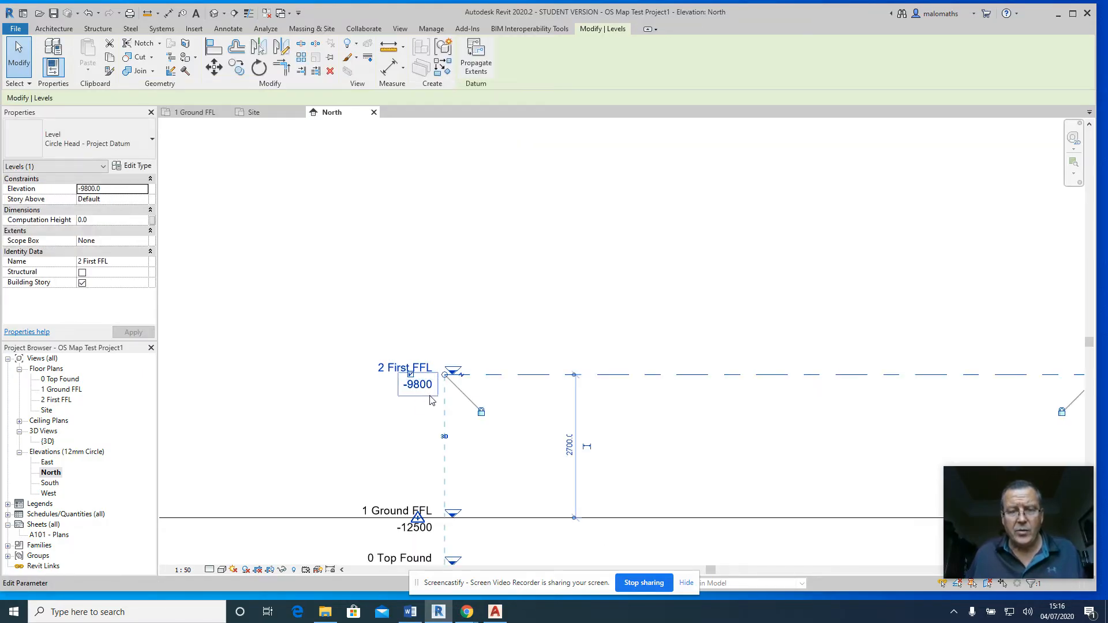
pyautogui.click(430, 393)
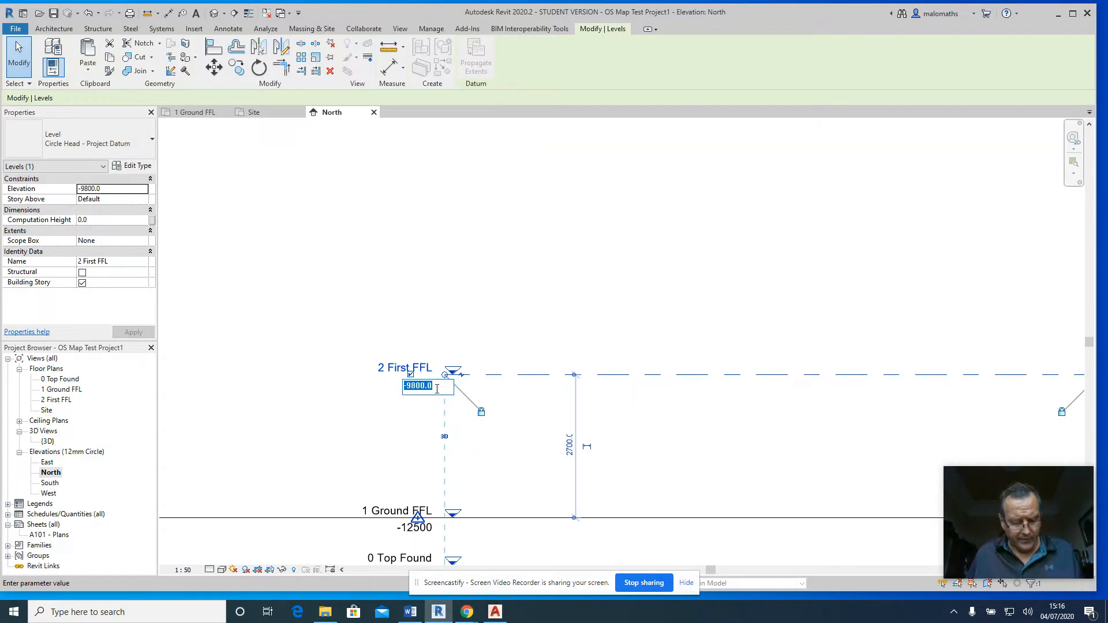
pyautogui.write('2800')
pyautogui.press('Return')
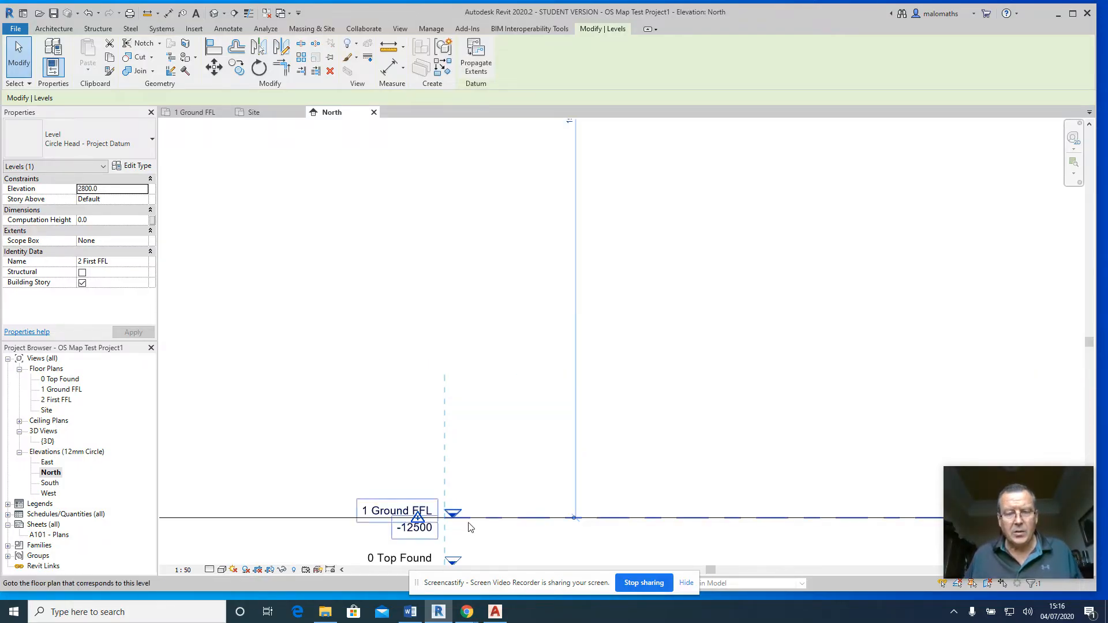
# Set the elevation of the 1 Ground FFL level to 0
pyautogui.click(427, 534)
pyautogui.click(427, 530)
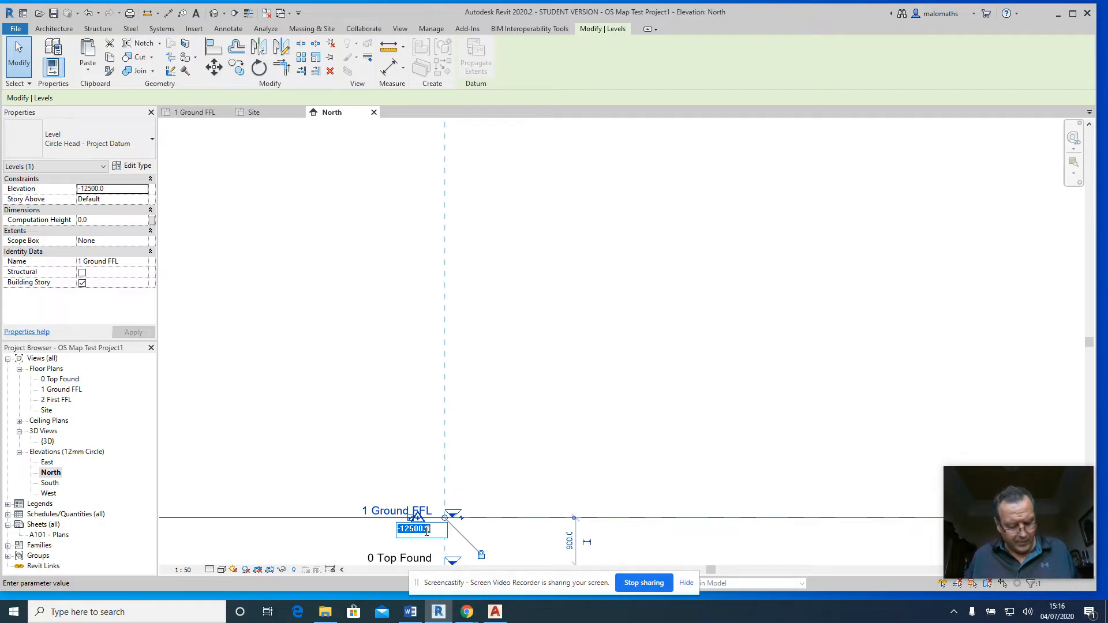
pyautogui.write('0')
pyautogui.press('Return')
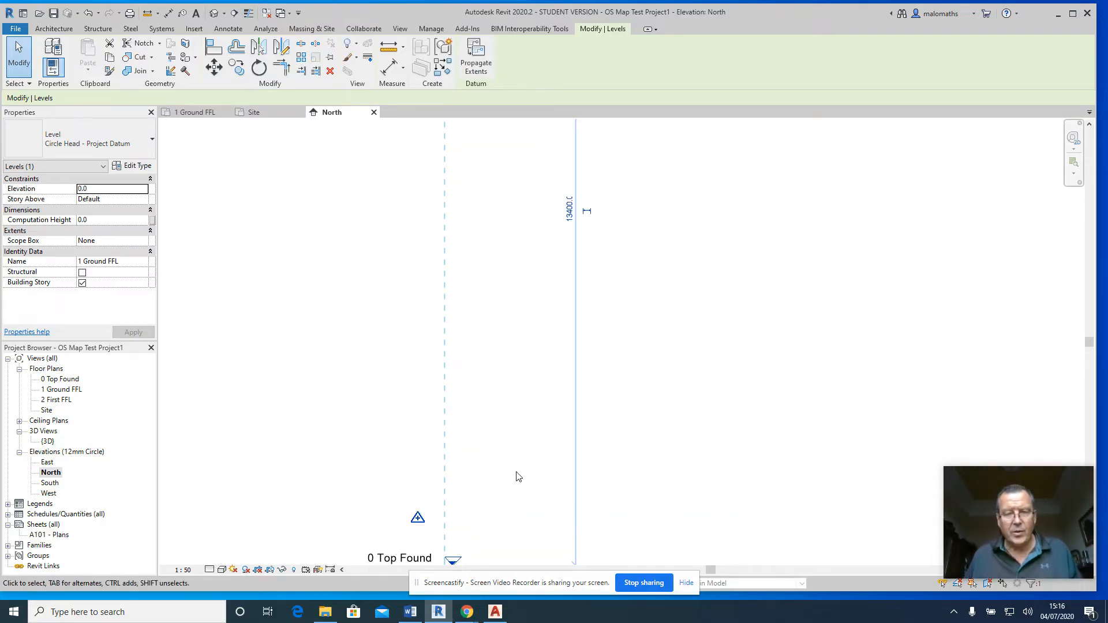
# Set the elevation of the 0 Top Found level to -900
pyautogui.click(424, 528)
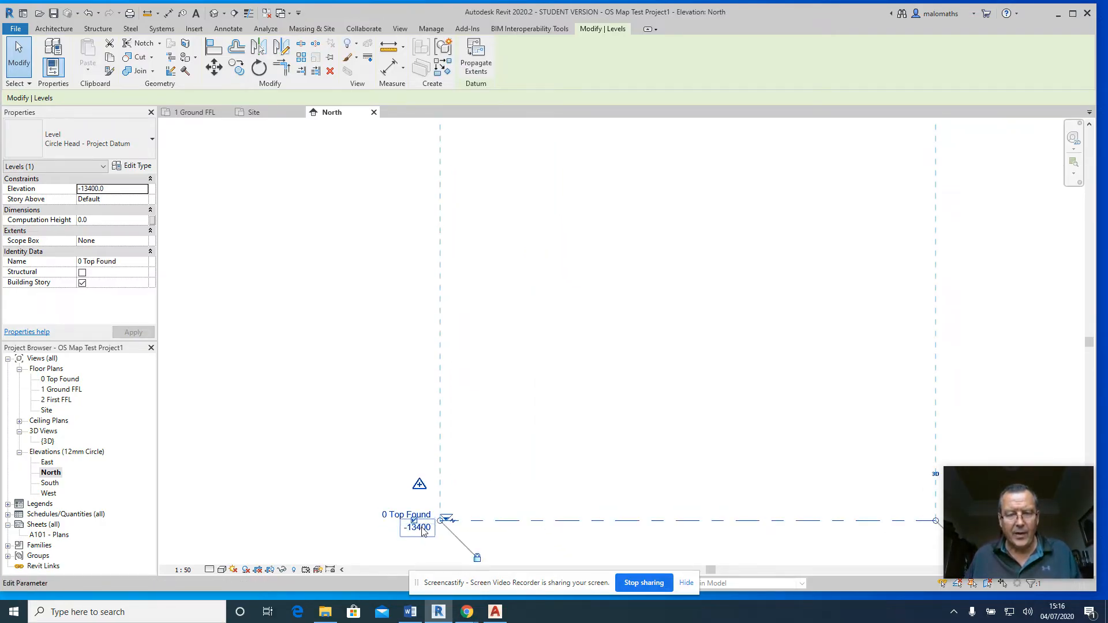
pyautogui.click(422, 529)
pyautogui.write('-900')
pyautogui.press('Return')
pyautogui.scroll(-4, 562, 430)
pyautogui.moveTo(569, 435); pyautogui.dragTo(540, 515, button='middle')
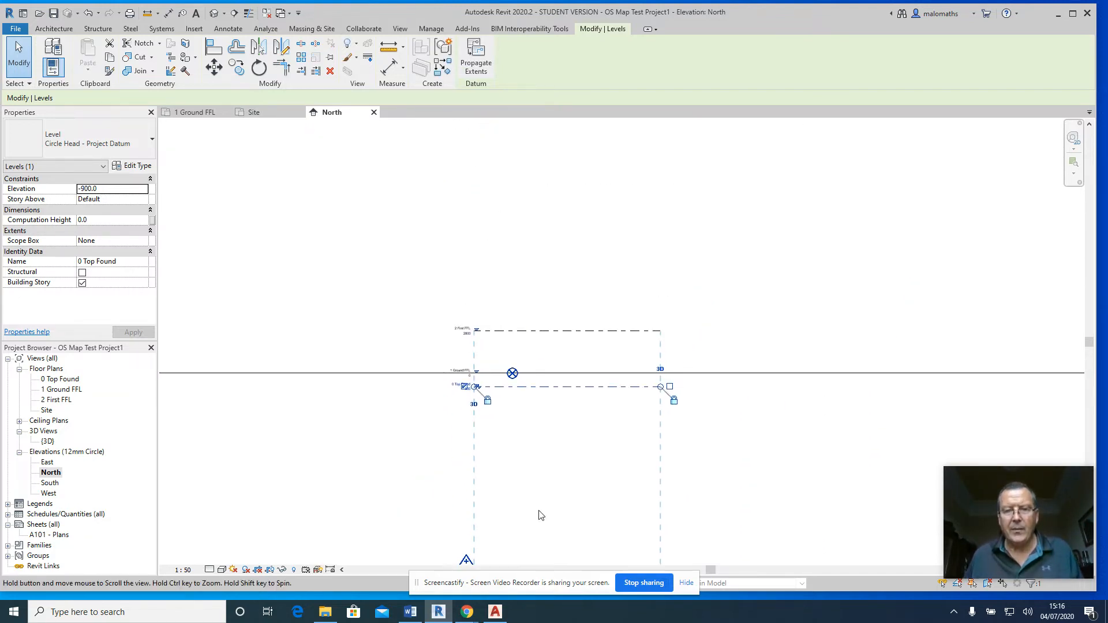
pyautogui.click(549, 351)
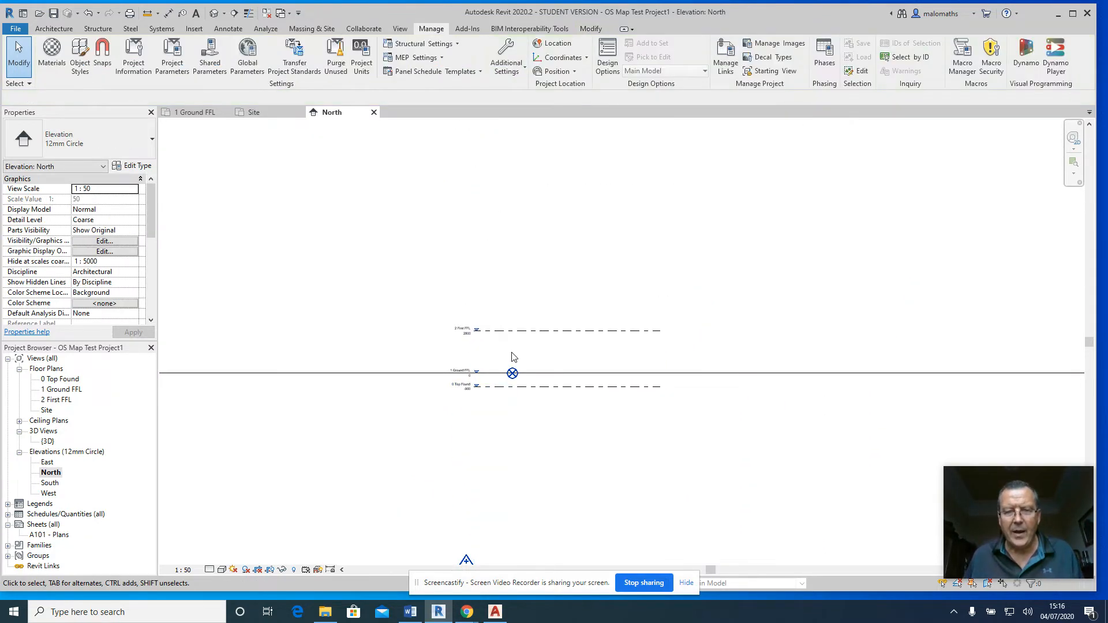
pyautogui.scroll(5, 512, 357)
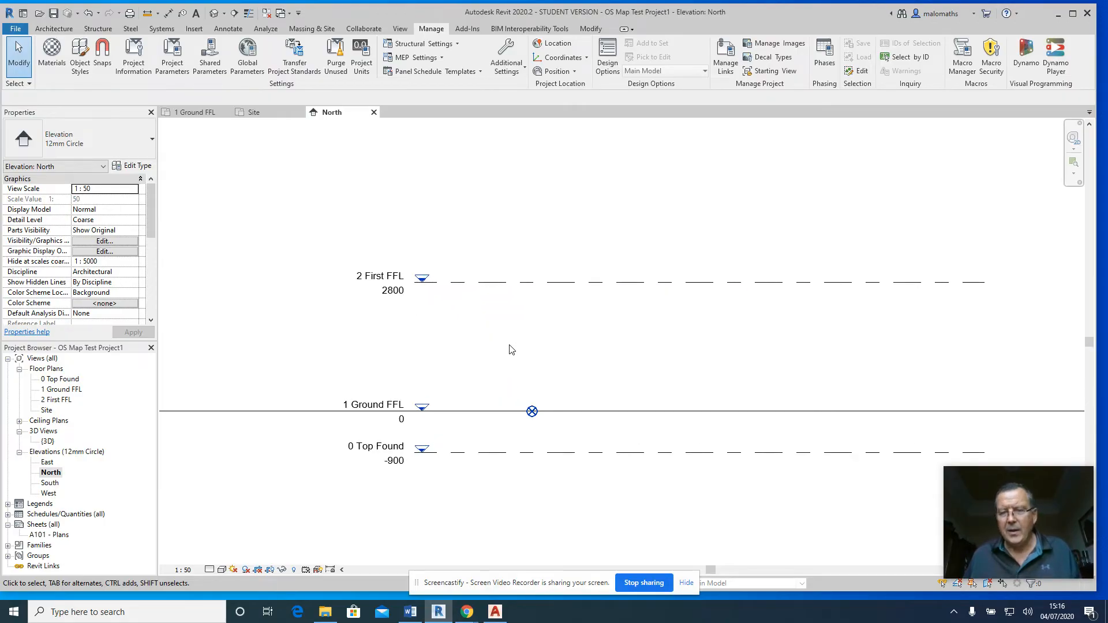
# Open the 1 Ground FFL floor plan
pyautogui.doubleClick(64, 389)
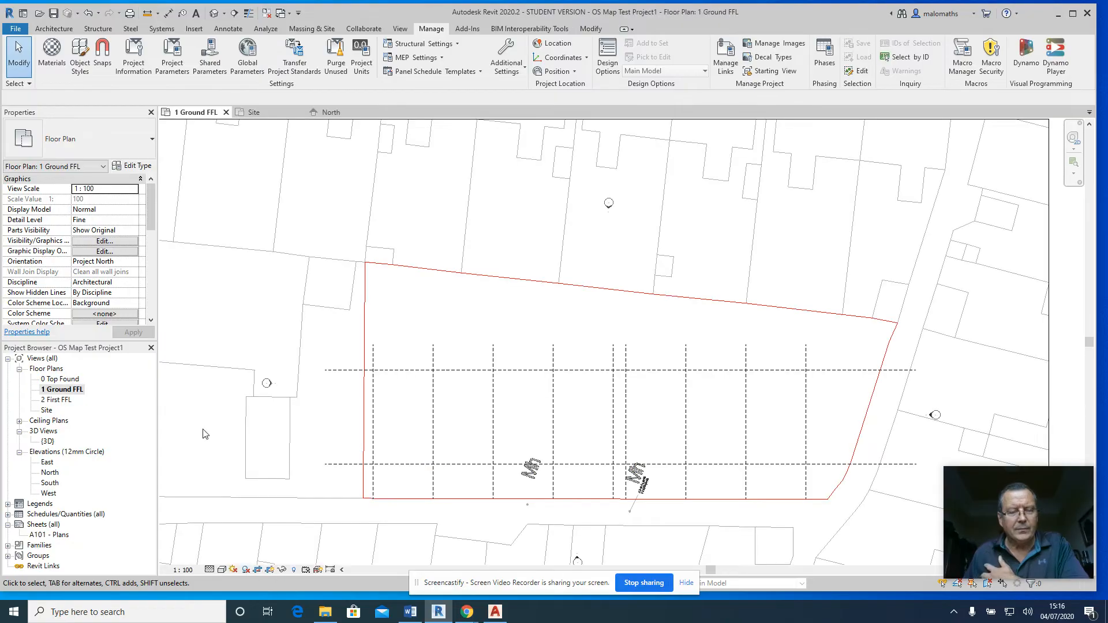
# Create grids on the two horizontal dashed reference lines in the 1 Ground FFL plan, using Pick Lines
pyautogui.scroll(-2, 423, 448)
pyautogui.moveTo(441, 426); pyautogui.dragTo(435, 335, button='middle')
pyautogui.scroll(1, 420, 335)
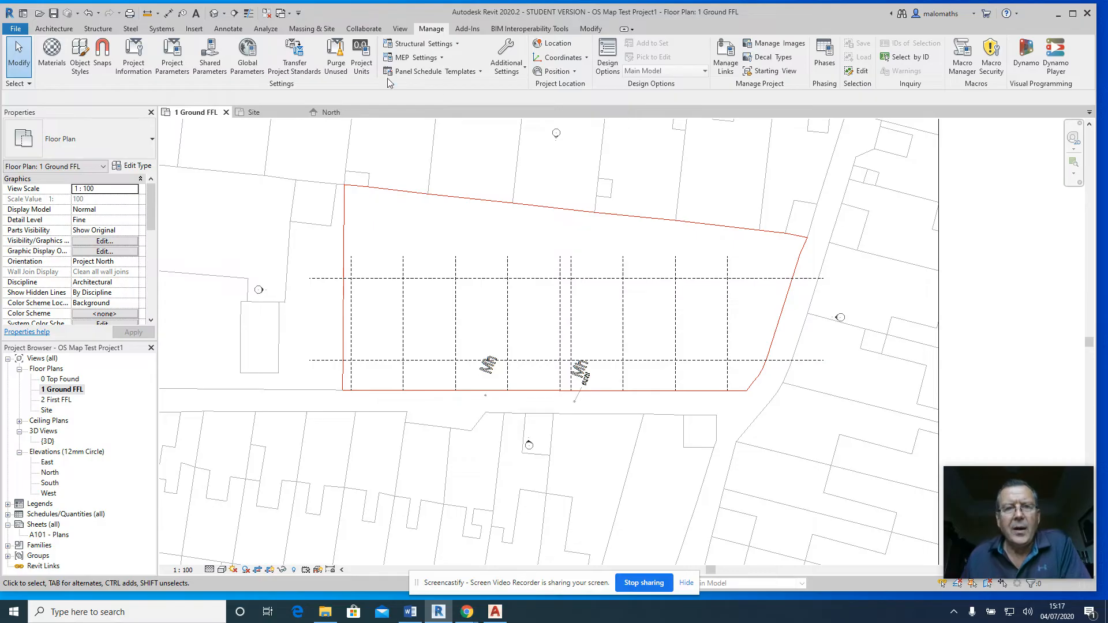
pyautogui.click(54, 28)
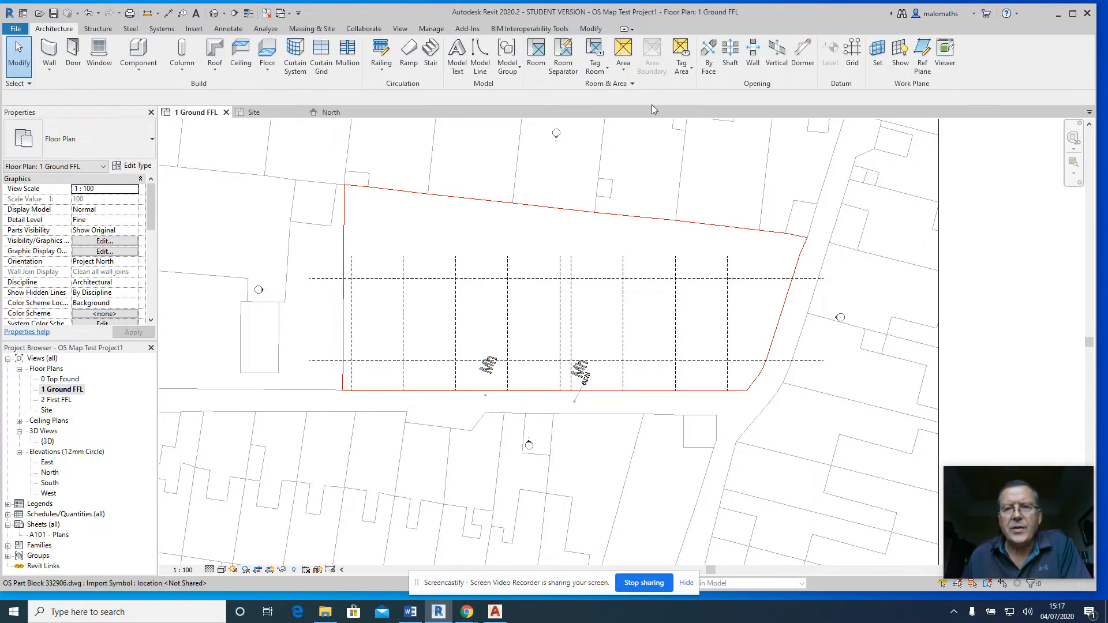
pyautogui.click(852, 52)
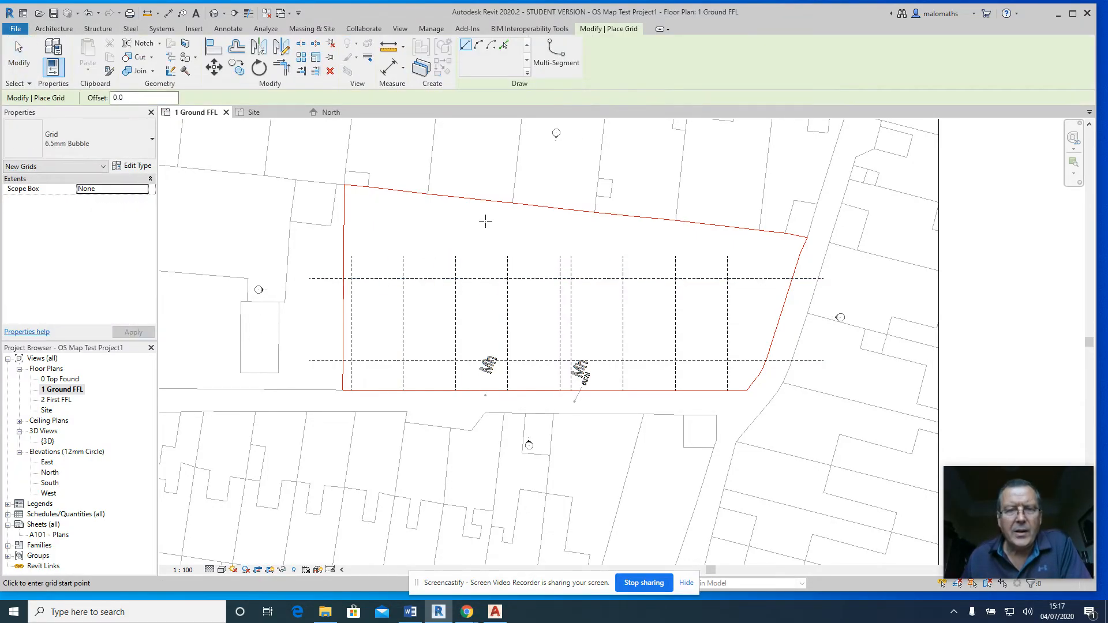
pyautogui.click(504, 45)
pyautogui.click(369, 280)
pyautogui.click(371, 361)
# Create grids from the nine vertical dashed reference lines, working from the left-hand site boundary across to the right
pyautogui.click(352, 327)
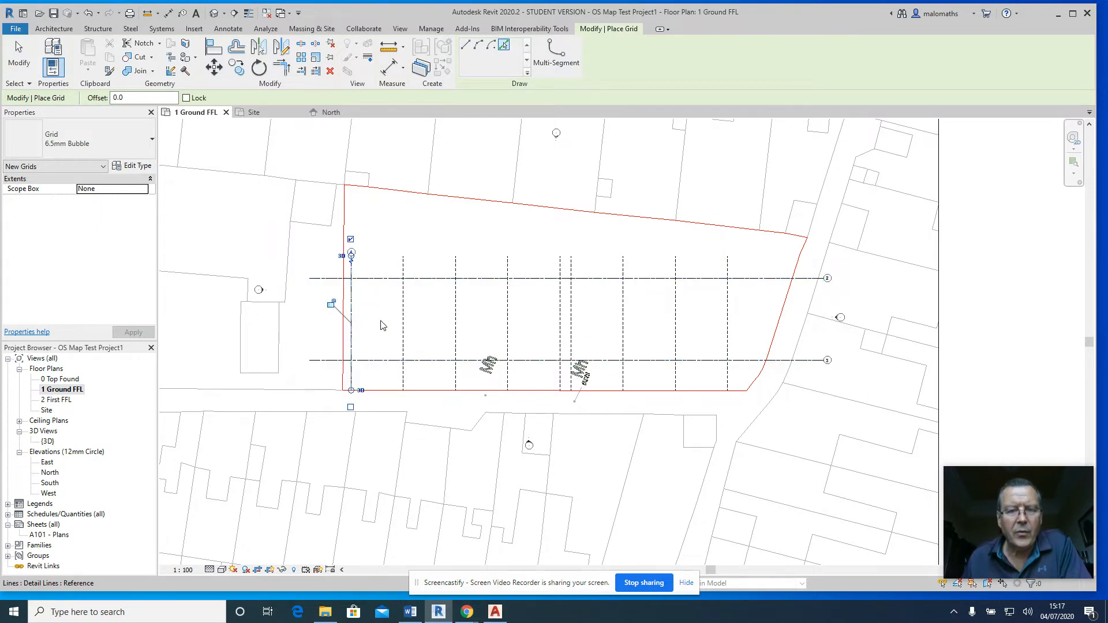
pyautogui.click(403, 324)
pyautogui.click(456, 311)
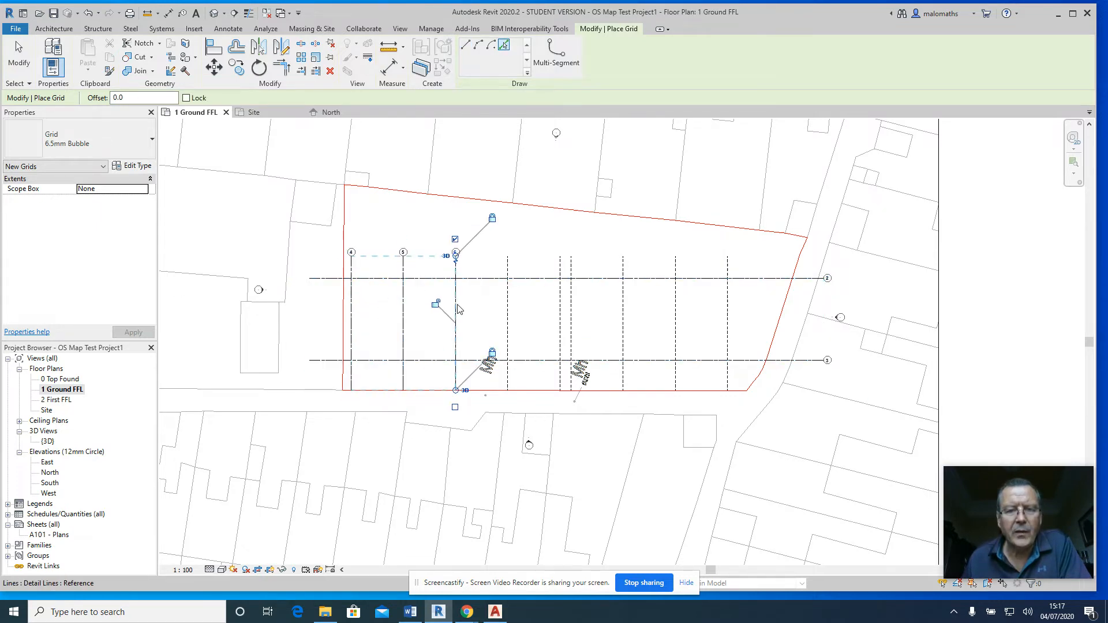
pyautogui.click(509, 310)
pyautogui.click(560, 310)
pyautogui.click(571, 310)
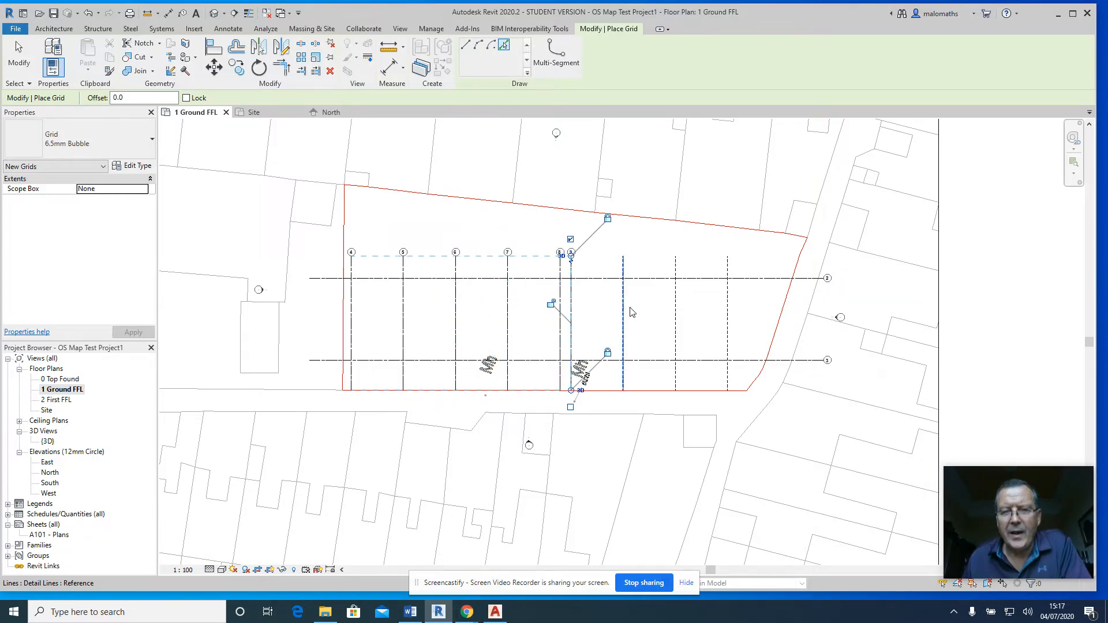
pyautogui.click(624, 313)
pyautogui.click(675, 317)
pyautogui.click(728, 321)
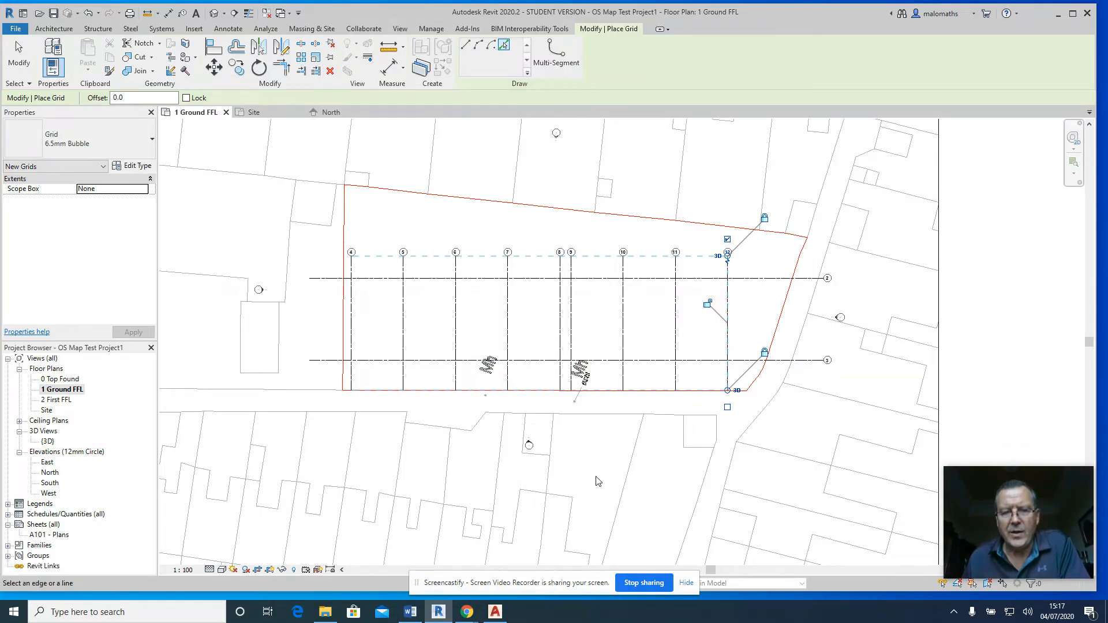
# In the North elevation, show the level head at the bare end of 2 First FFL and extend that end beyond grid 4
pyautogui.doubleClick(52, 473)
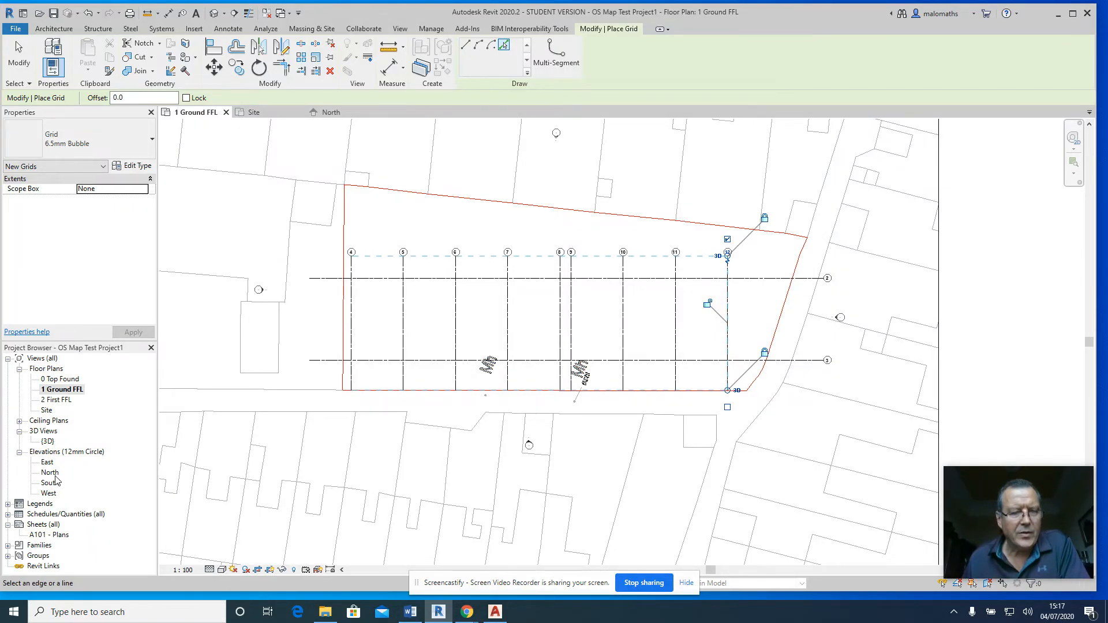
pyautogui.scroll(-7, 479, 455)
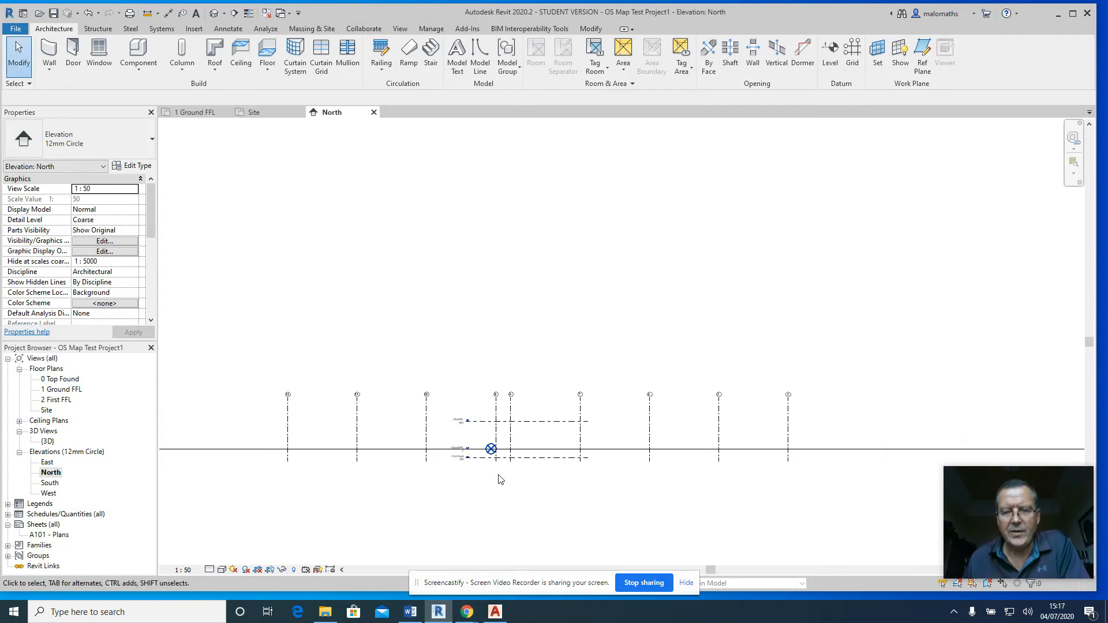
pyautogui.click(539, 421)
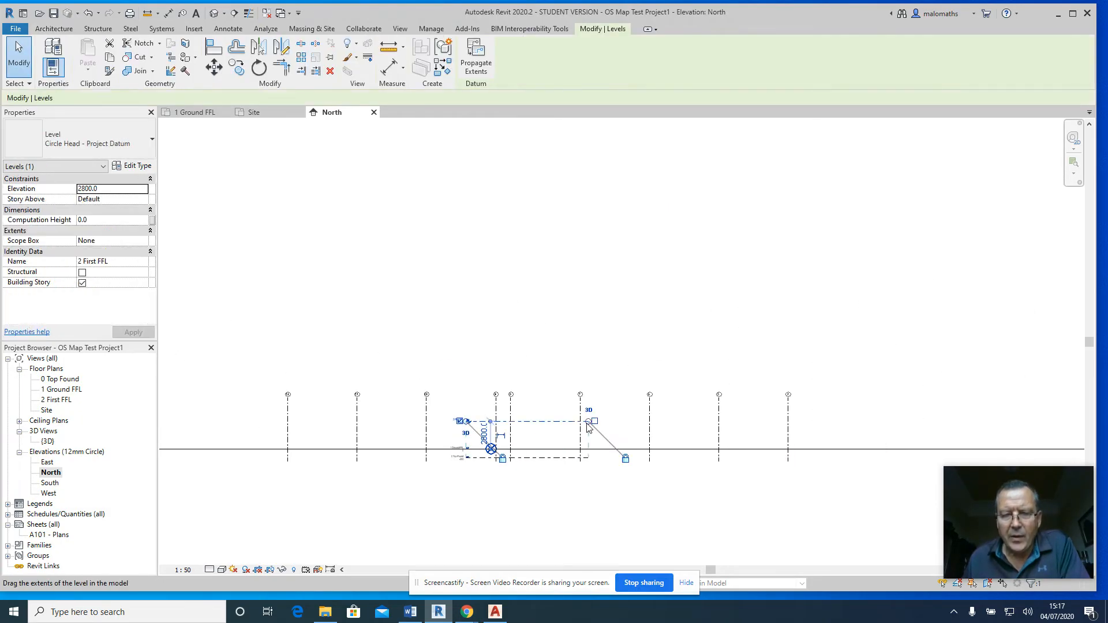
pyautogui.click(593, 422)
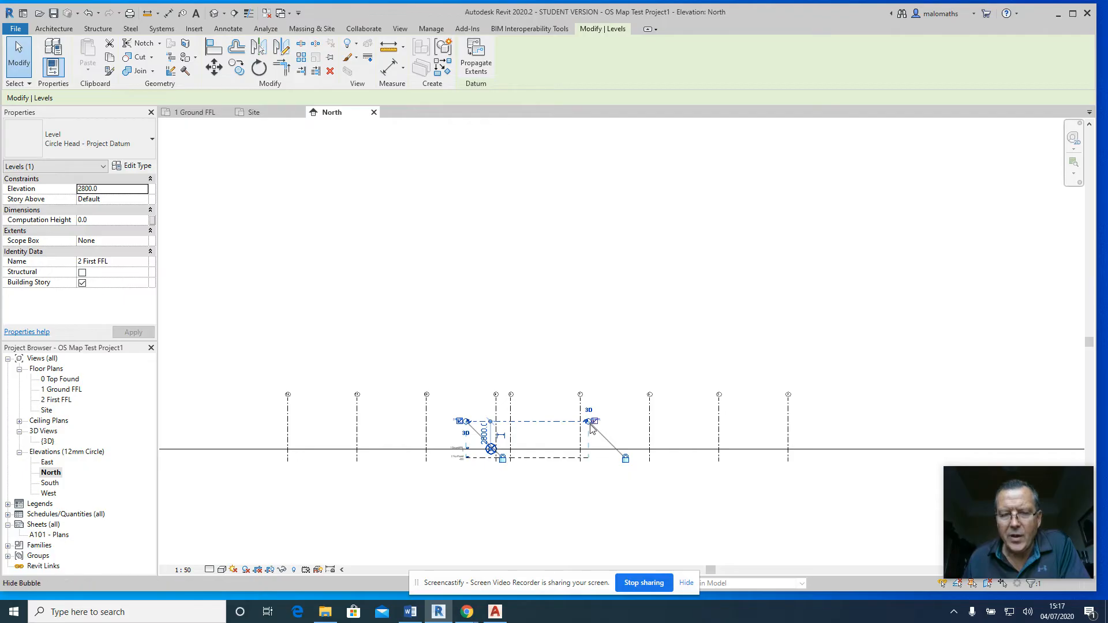
pyautogui.scroll(4, 590, 424)
pyautogui.moveTo(586, 417); pyautogui.dragTo(804, 430)
pyautogui.scroll(-6, 716, 434)
pyautogui.scroll(5, 622, 432)
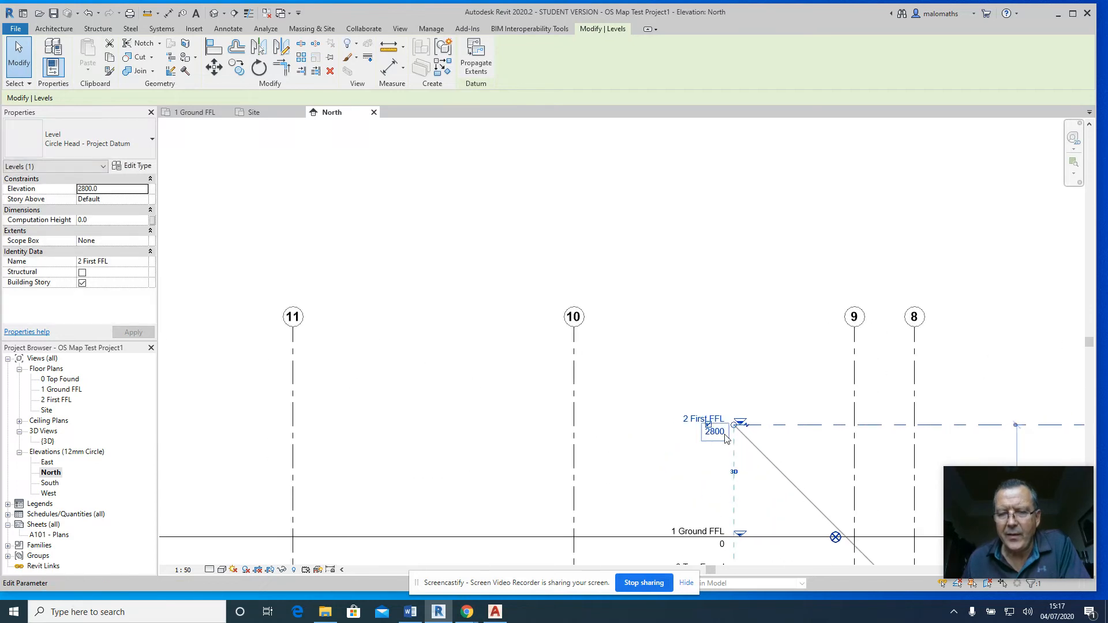
# Extend the opposite end of the aligned levels beyond grid 12 in the North elevation
pyautogui.moveTo(734, 430); pyautogui.dragTo(606, 444)
pyautogui.scroll(-5, 669, 421)
pyautogui.click(214, 510)
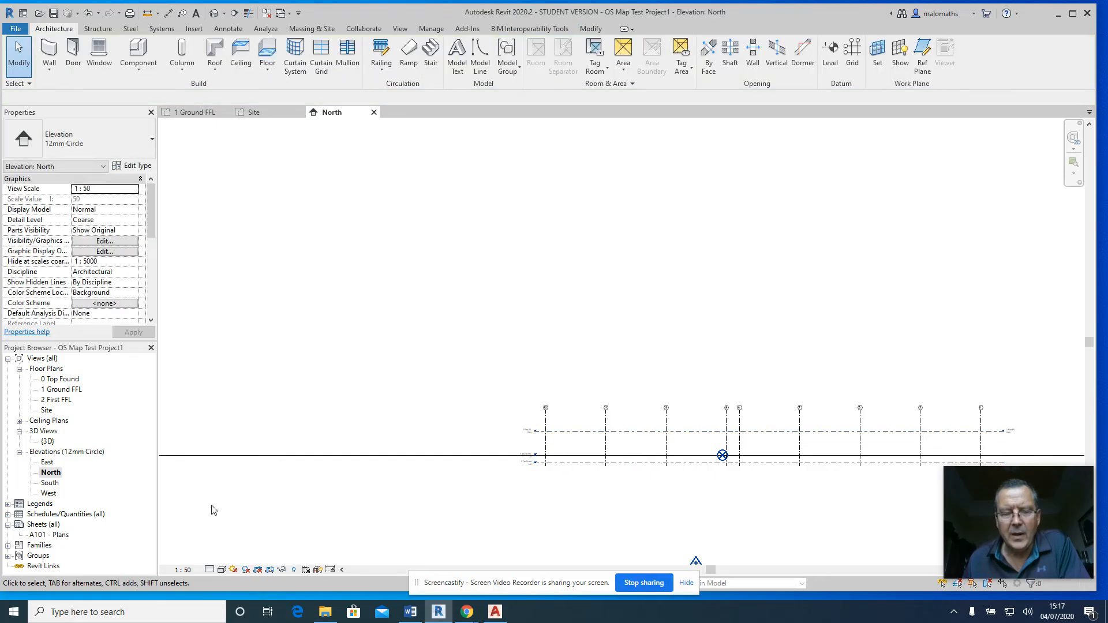
# Check the South elevation, and extend the aligned level ends beyond grid 2 in the East elevation
pyautogui.doubleClick(50, 483)
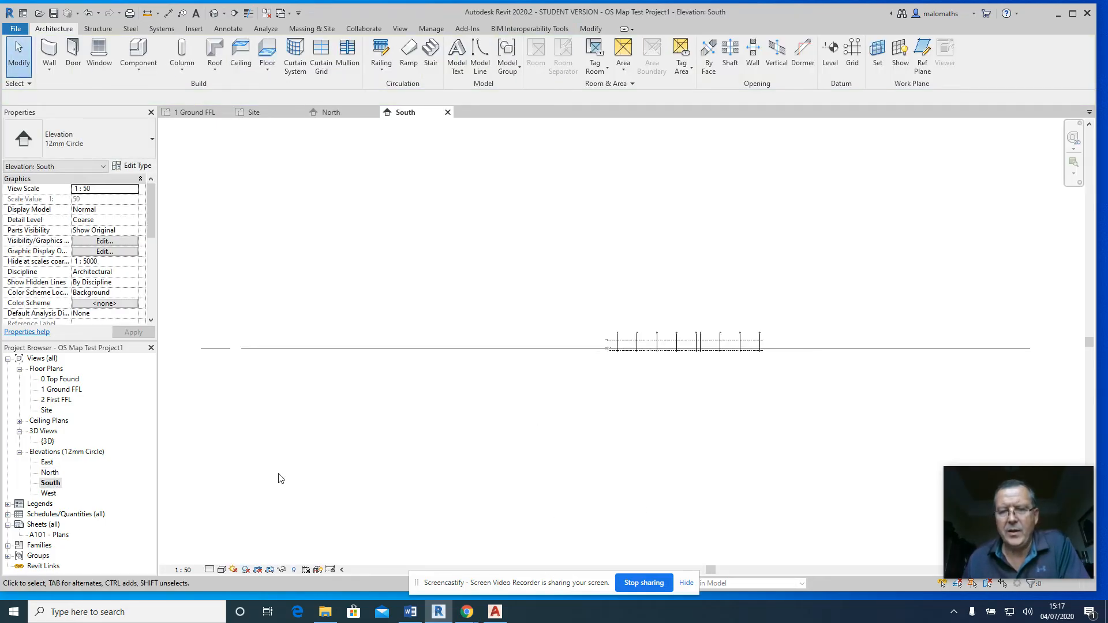
pyautogui.doubleClick(47, 463)
pyautogui.scroll(5, 595, 324)
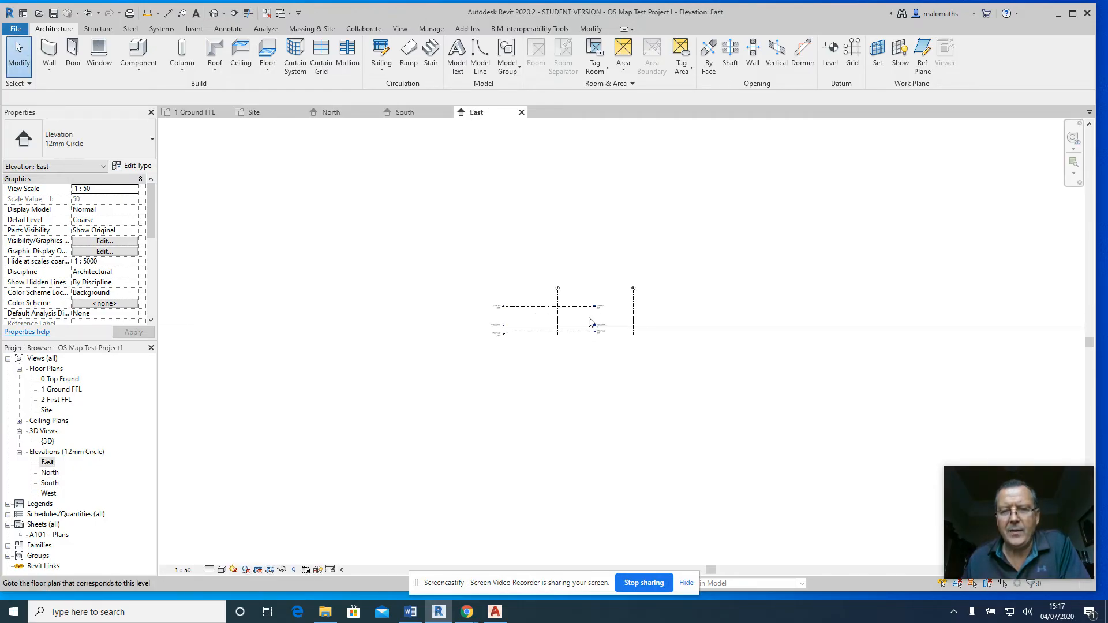
pyautogui.click(606, 305)
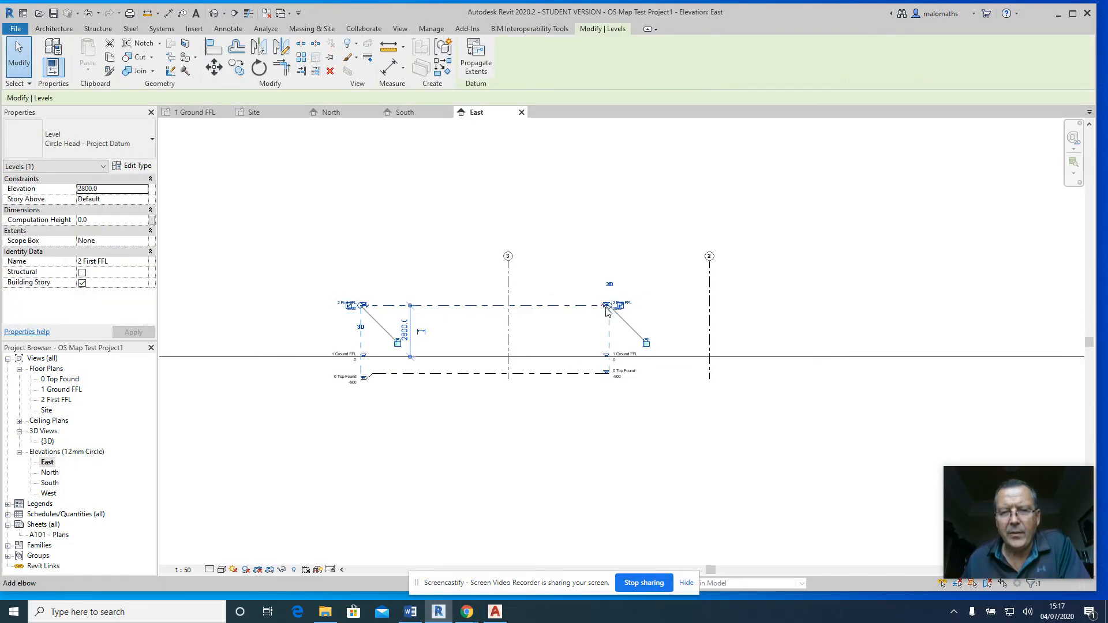
pyautogui.moveTo(609, 306); pyautogui.dragTo(800, 306)
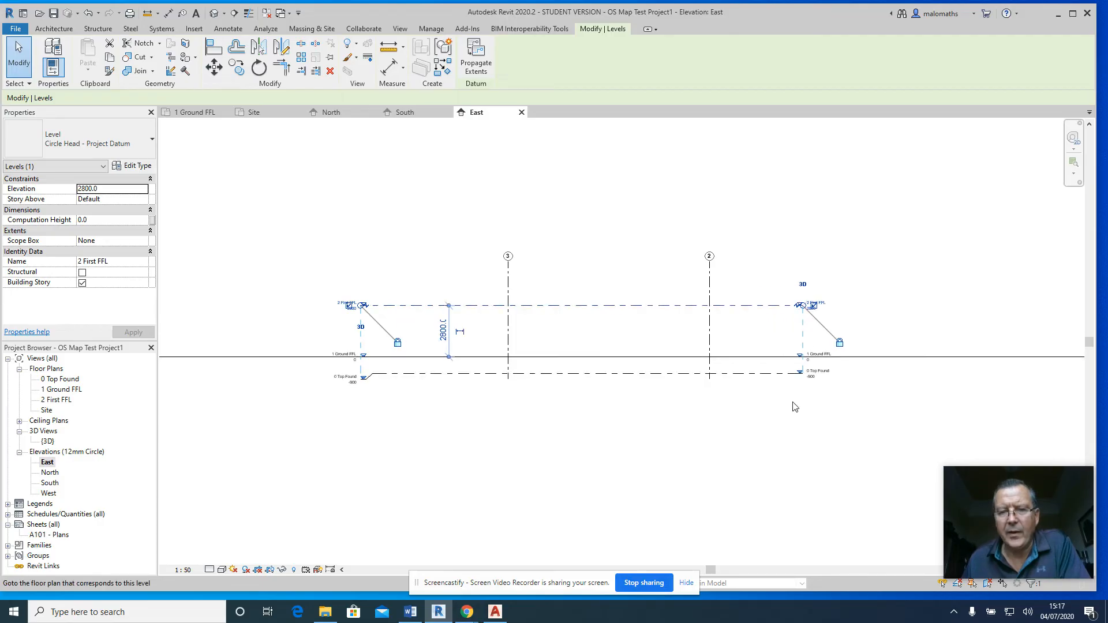
pyautogui.click(794, 403)
pyautogui.scroll(-2, 606, 435)
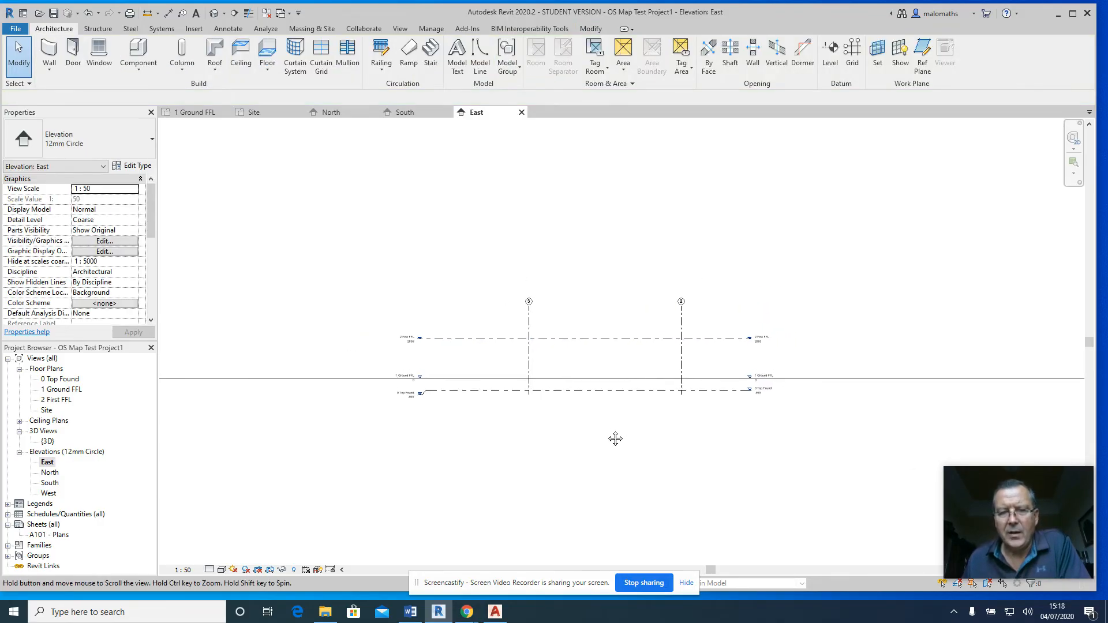
# In the 1 Ground FFL plan, place a spot coordinate where the lower horizontal grid crosses the left-hand property line
pyautogui.doubleClick(61, 391)
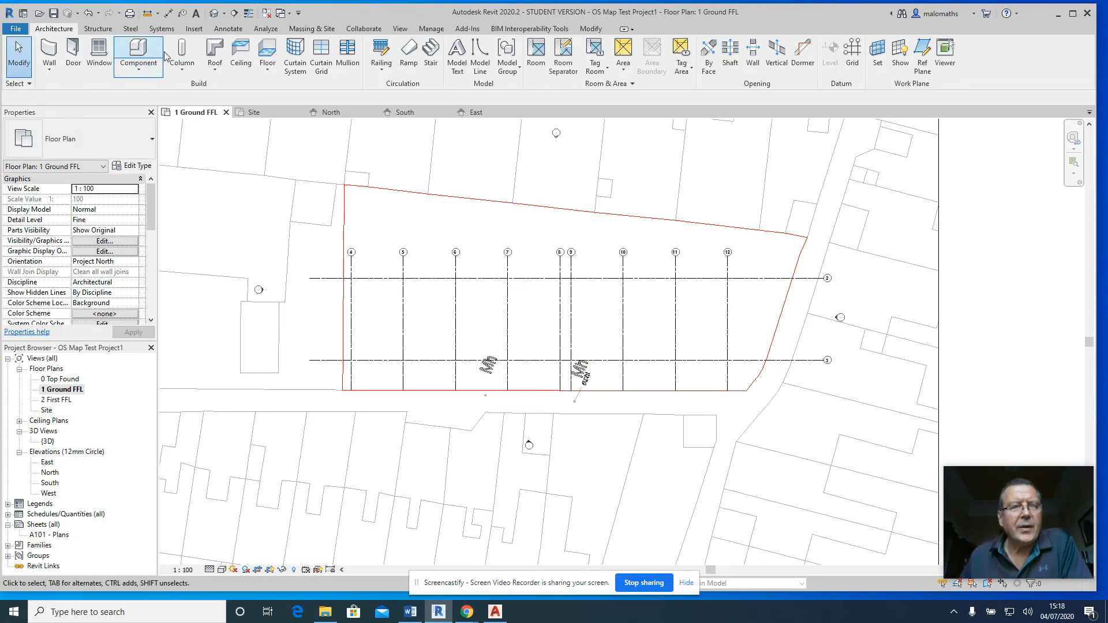
pyautogui.click(229, 29)
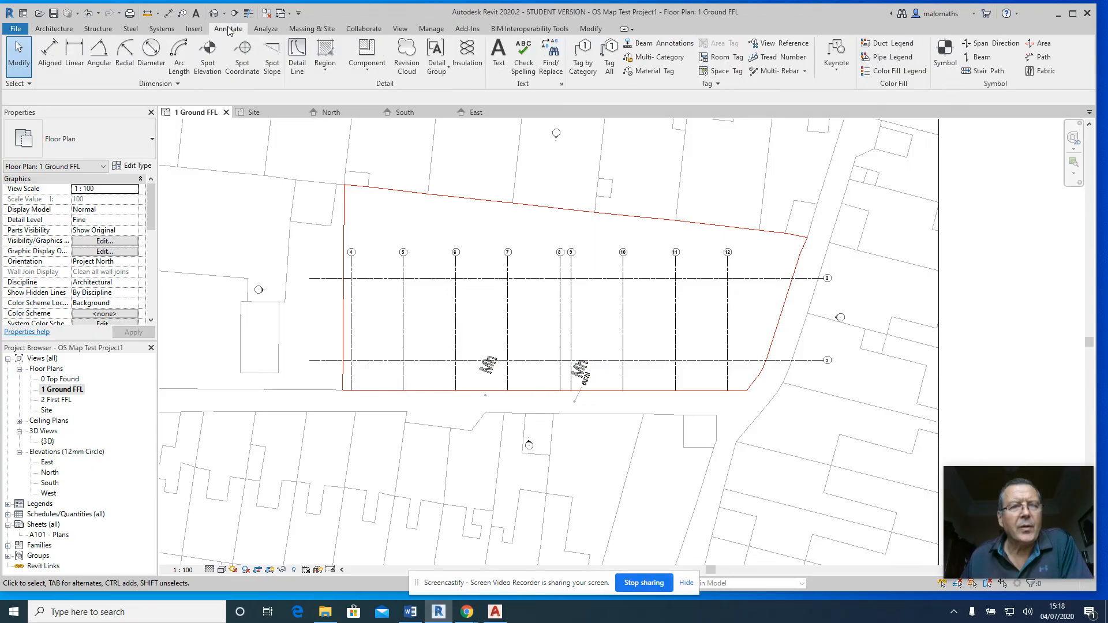
pyautogui.click(242, 55)
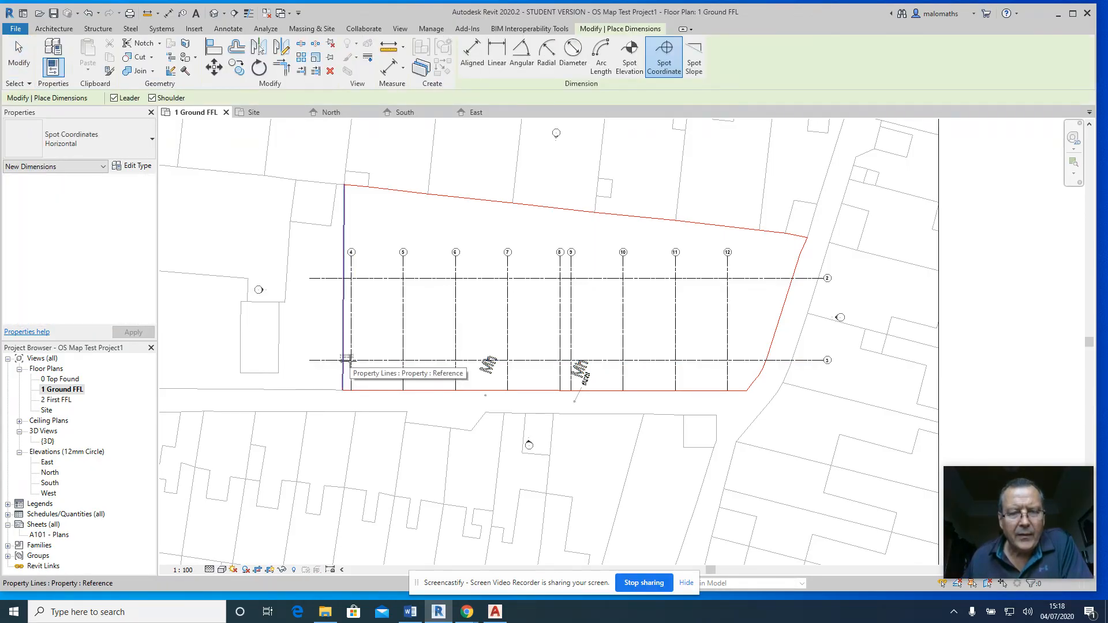
pyautogui.click(333, 344)
pyautogui.click(313, 345)
# Place a second spot coordinate at the intersection of grid 4 and the lower horizontal grid
pyautogui.scroll(3, 326, 357)
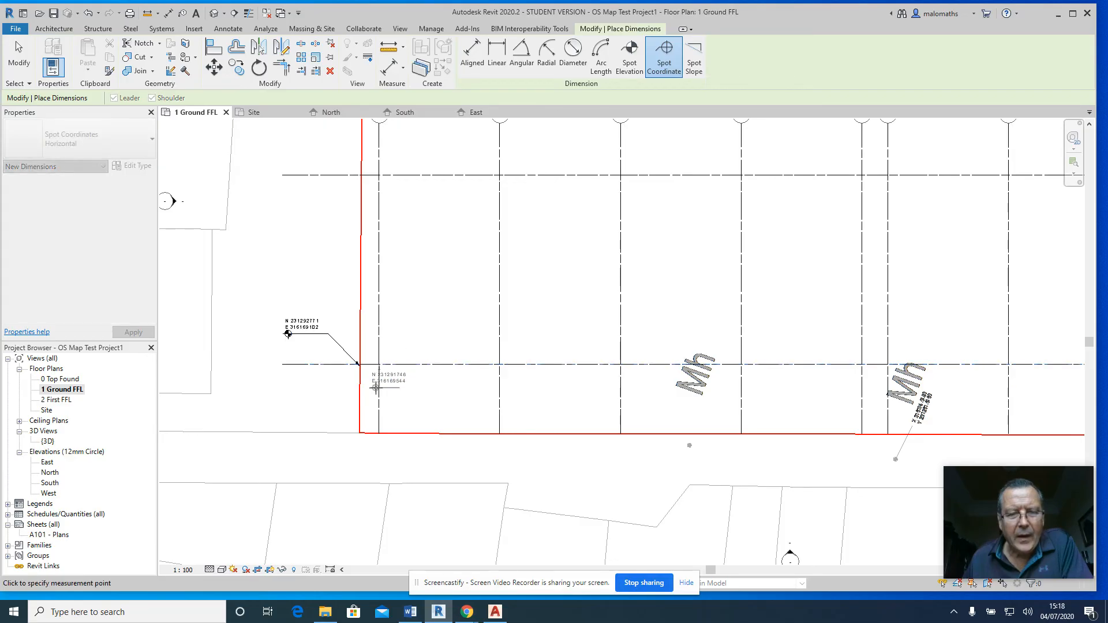
pyautogui.click(343, 384)
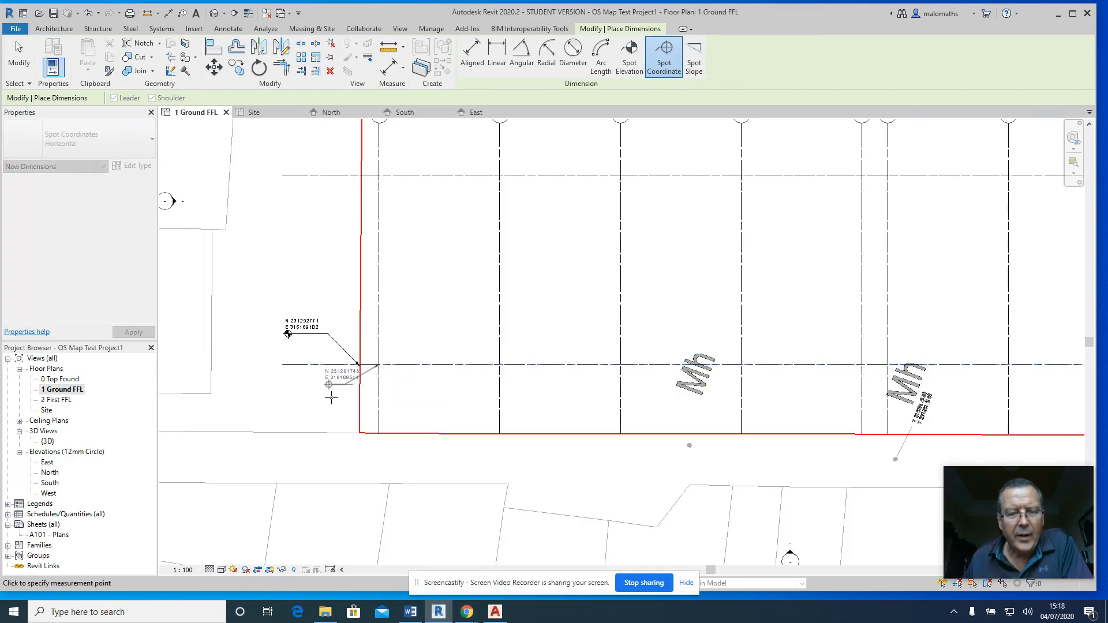
pyautogui.click(303, 384)
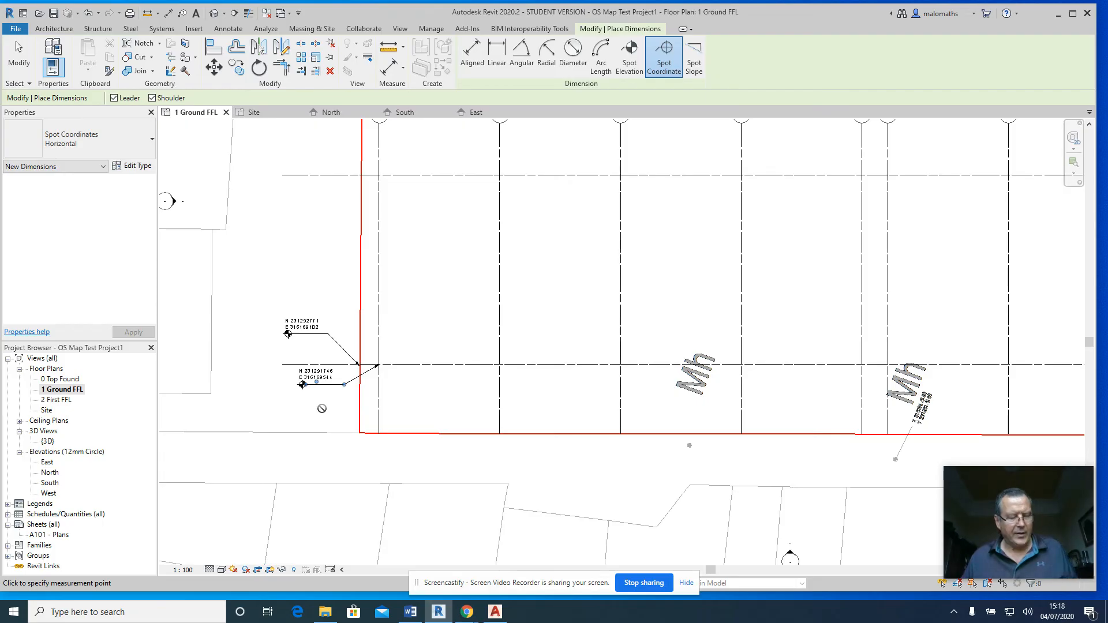
pyautogui.scroll(2, 323, 406)
pyautogui.press('Escape')
pyautogui.press('Escape')
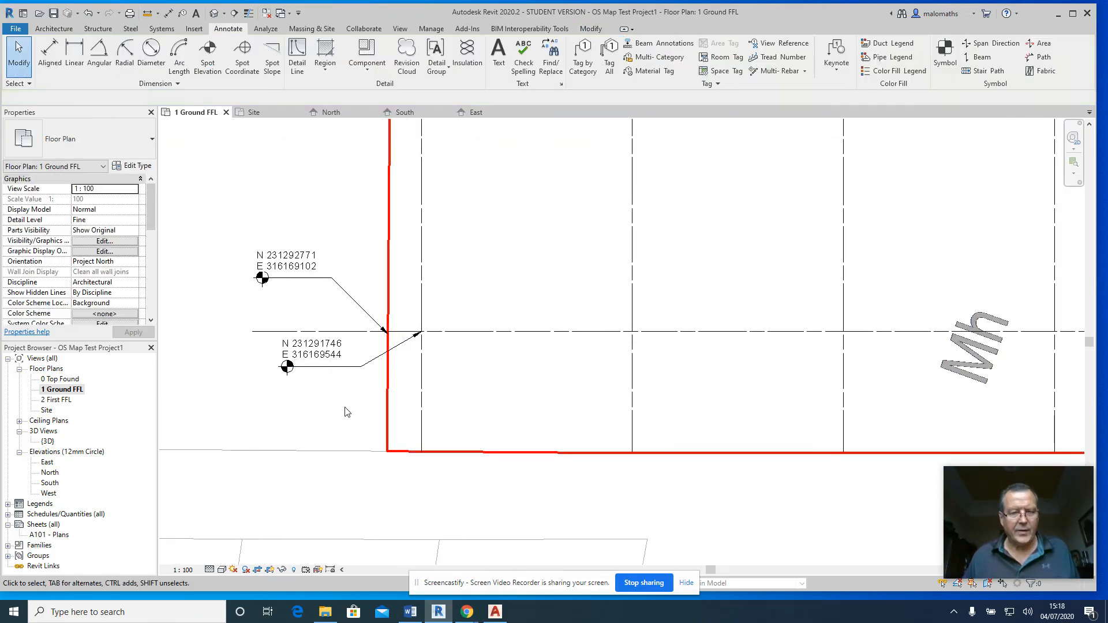
pyautogui.scroll(-3, 390, 395)
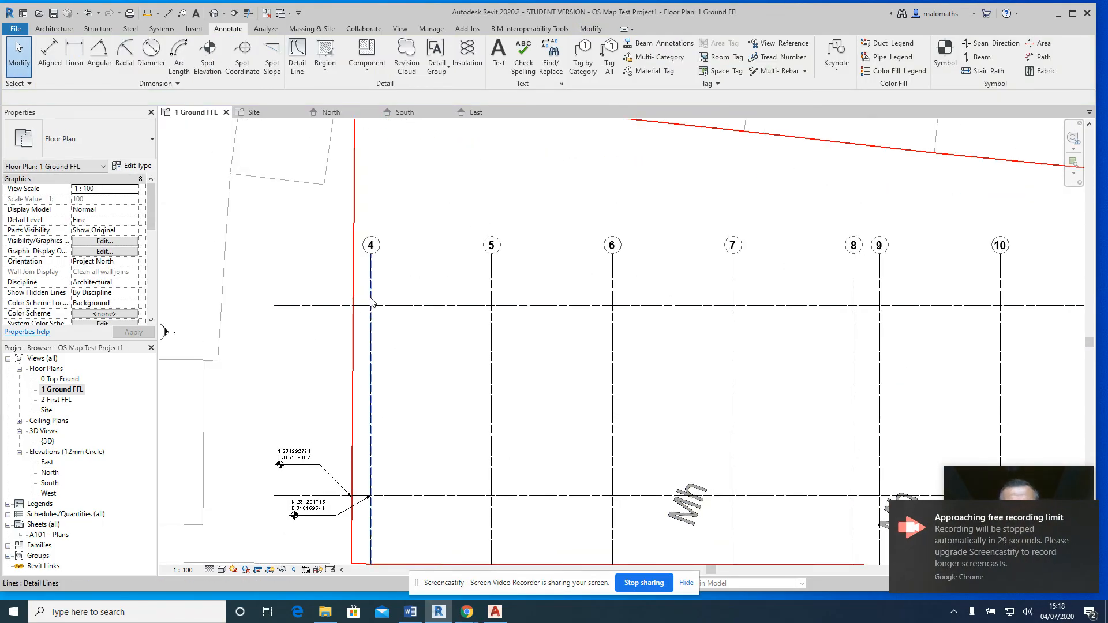
pyautogui.scroll(5, 346, 392)
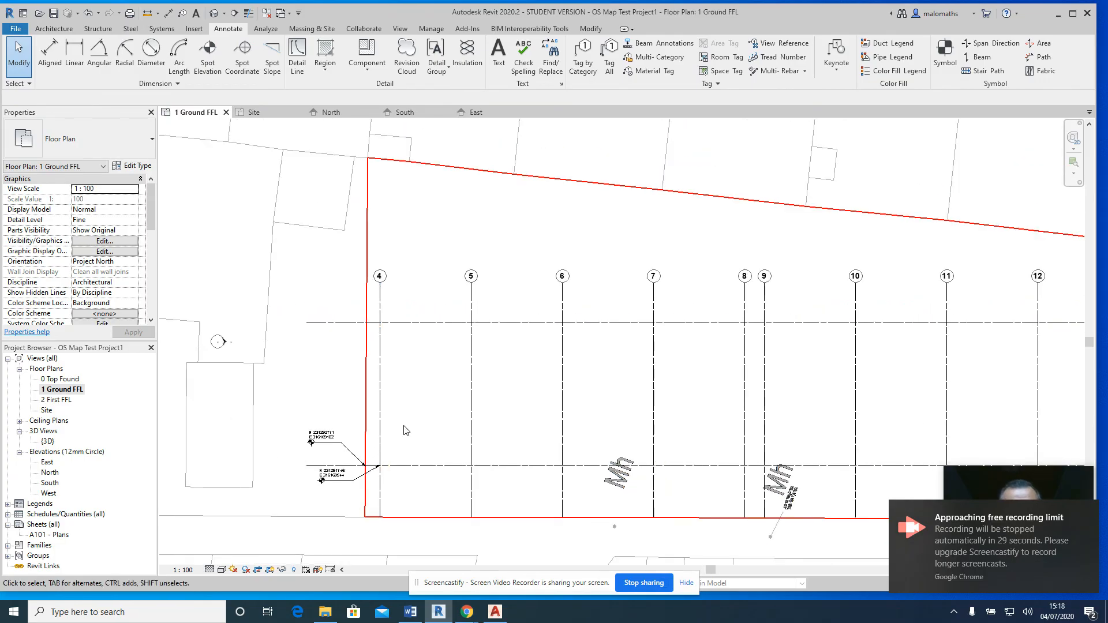